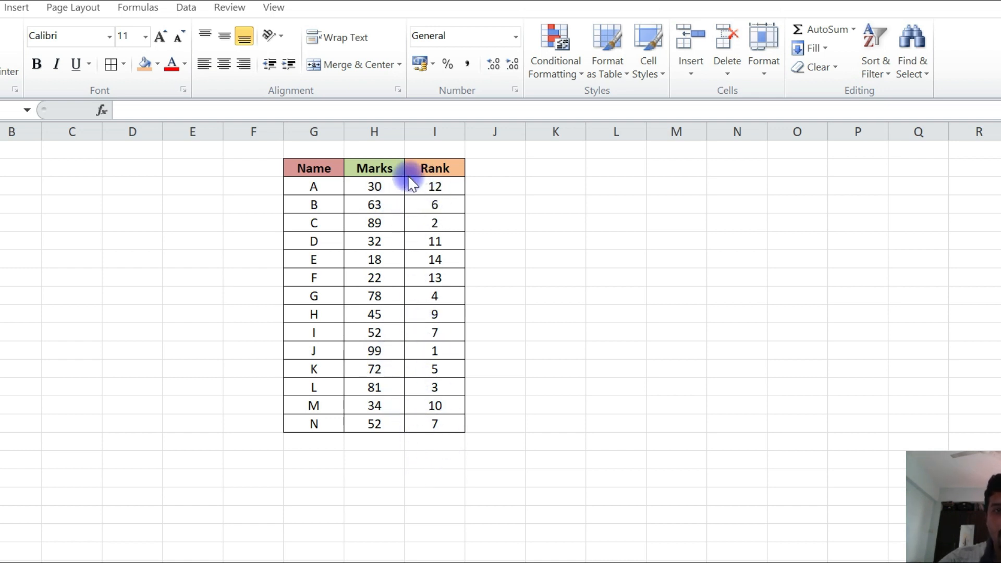
Step: Inspect the formula behind the first Rank value and view the available conditional formatting types
click(444, 189)
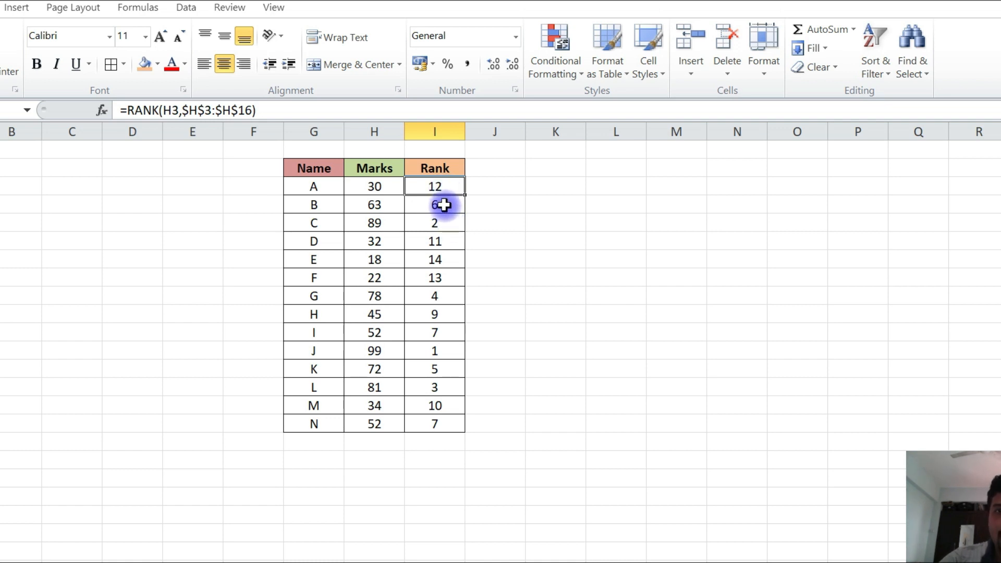
click(510, 349)
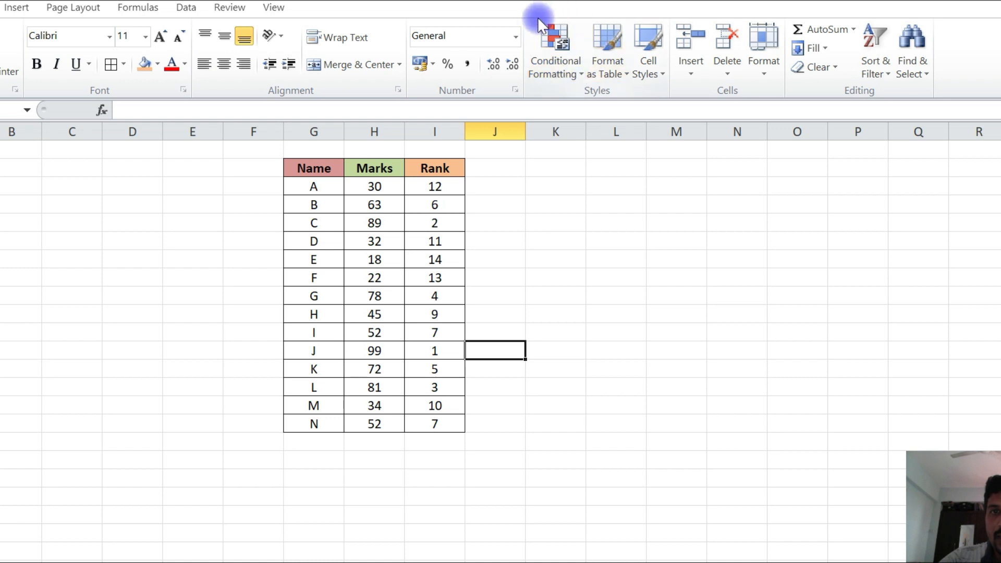
click(545, 65)
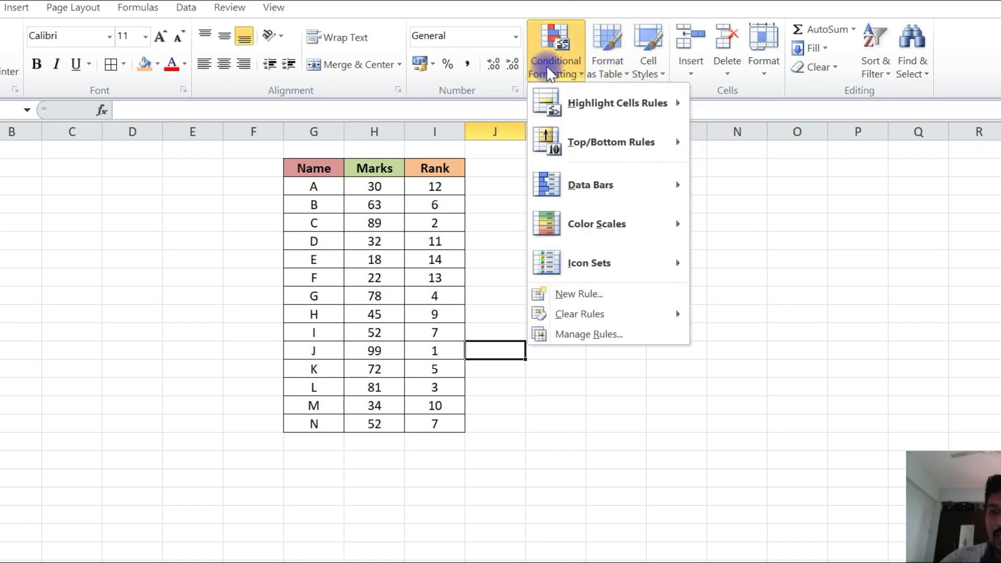
click(749, 312)
Step: Apply green gradient-fill data bars to the Marks values in H3:H16
click(384, 187)
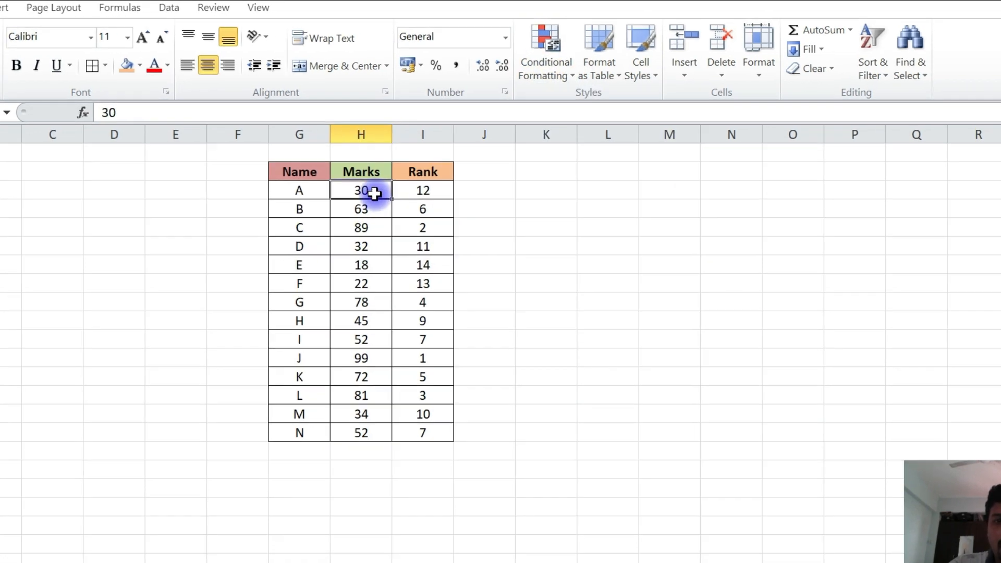
drag(374, 194, 373, 434)
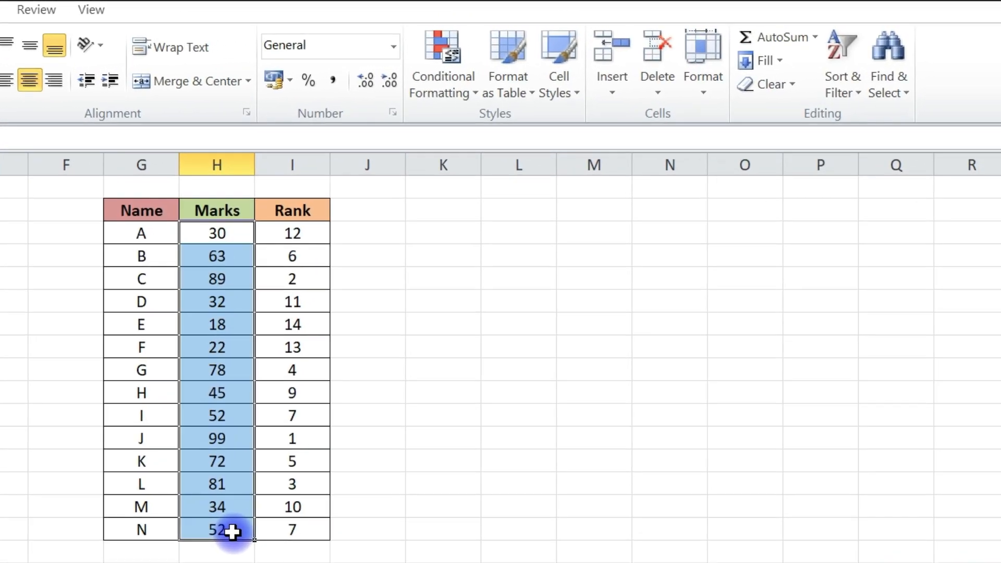
click(455, 95)
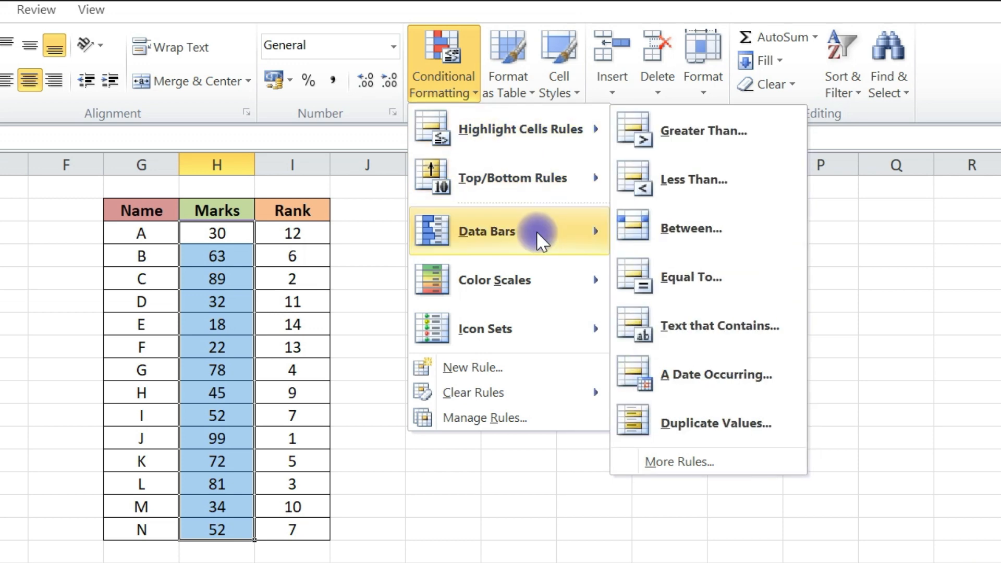
mouse_move(537, 232)
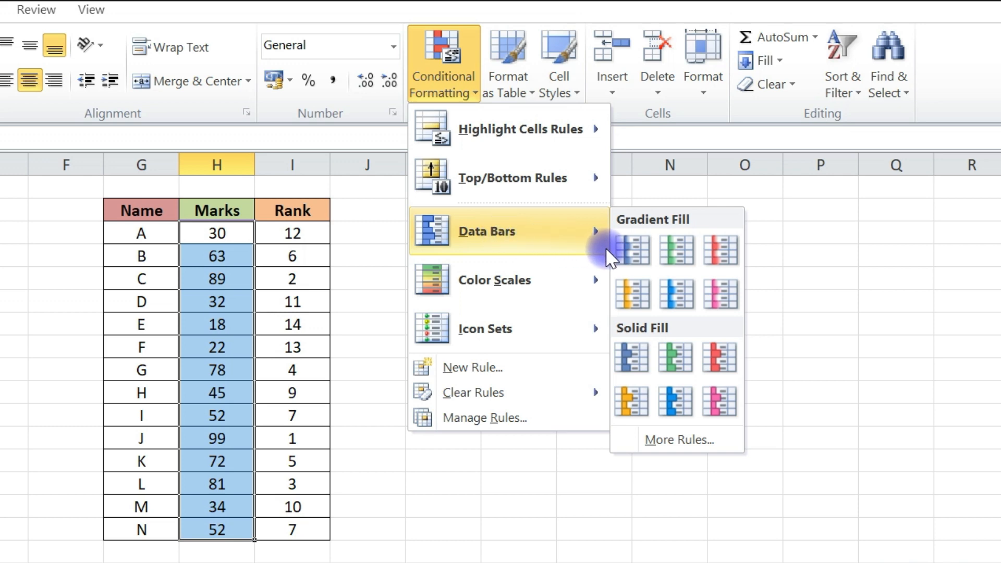
click(677, 255)
click(512, 298)
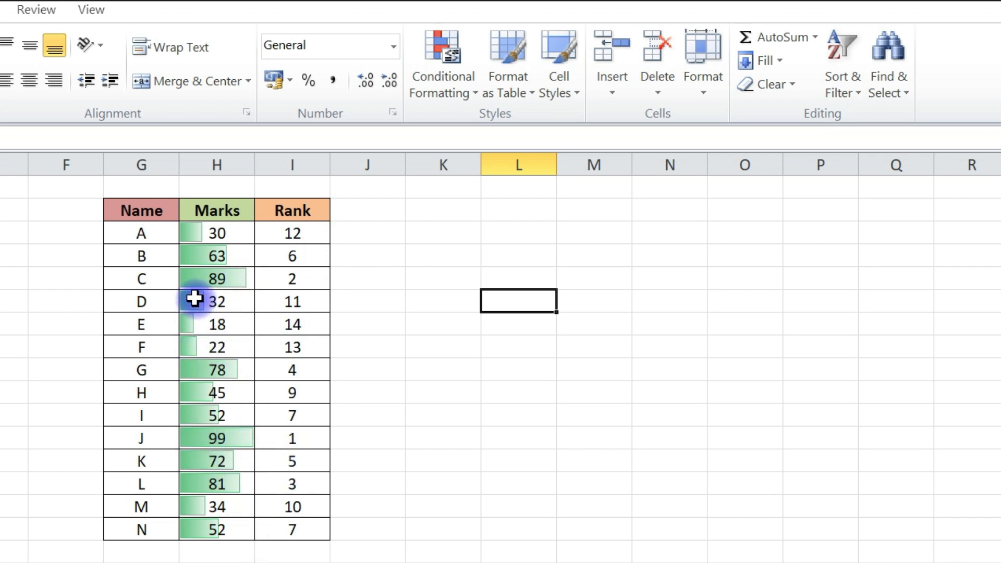
Step: Change the data bars on the Marks values in H3:H16 to the light blue solid fill
drag(223, 233, 221, 532)
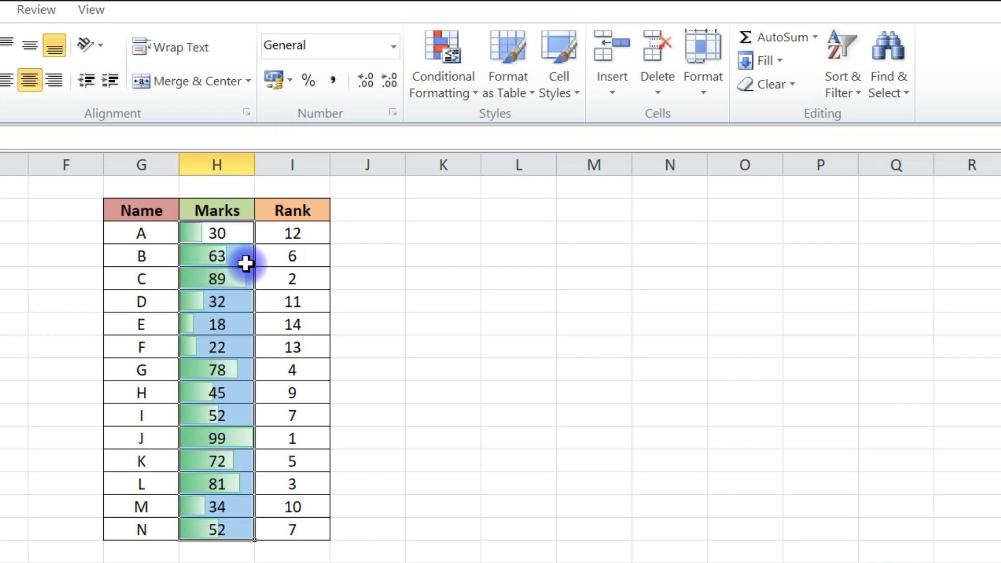
click(400, 384)
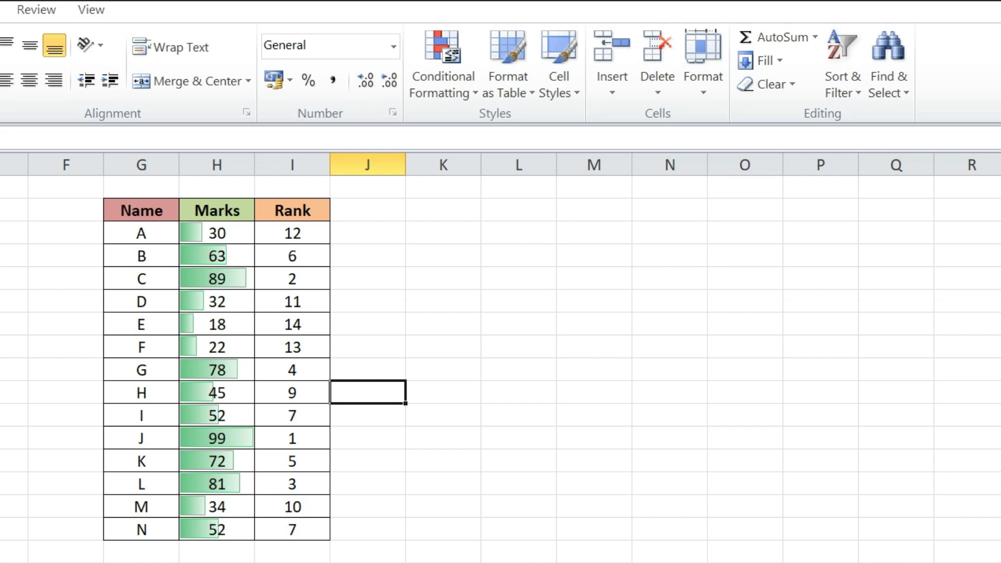
drag(228, 232, 214, 524)
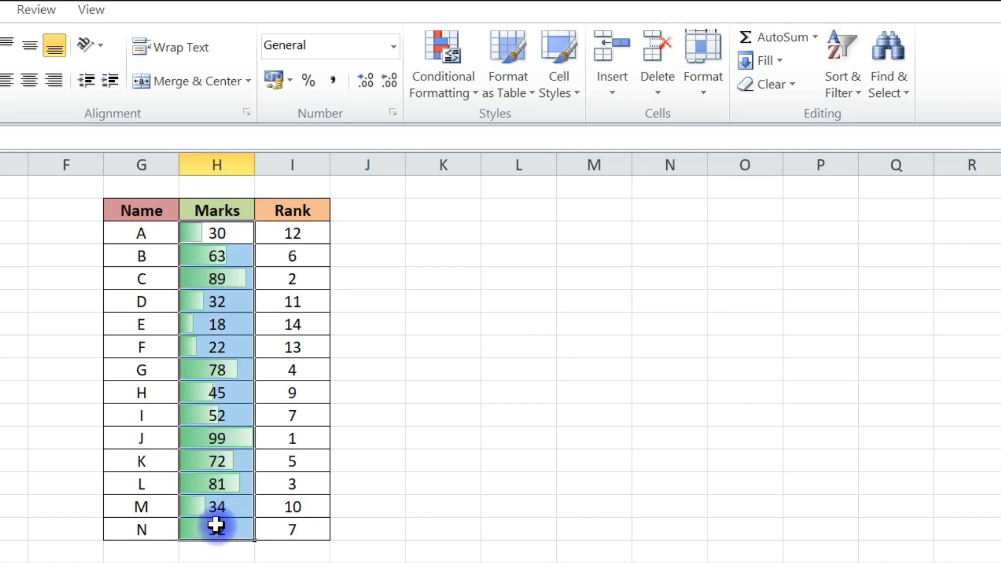
click(459, 67)
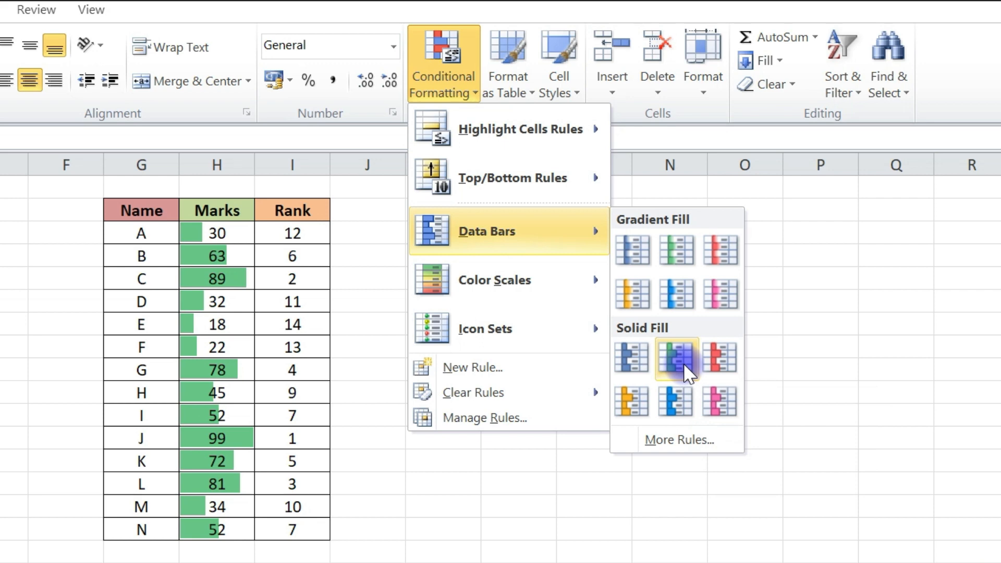
click(683, 395)
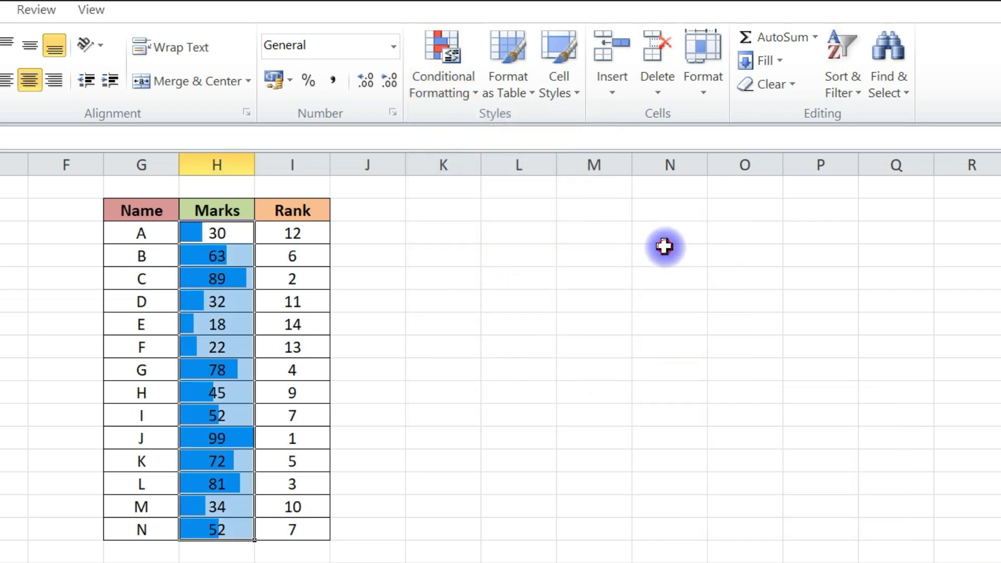
click(651, 259)
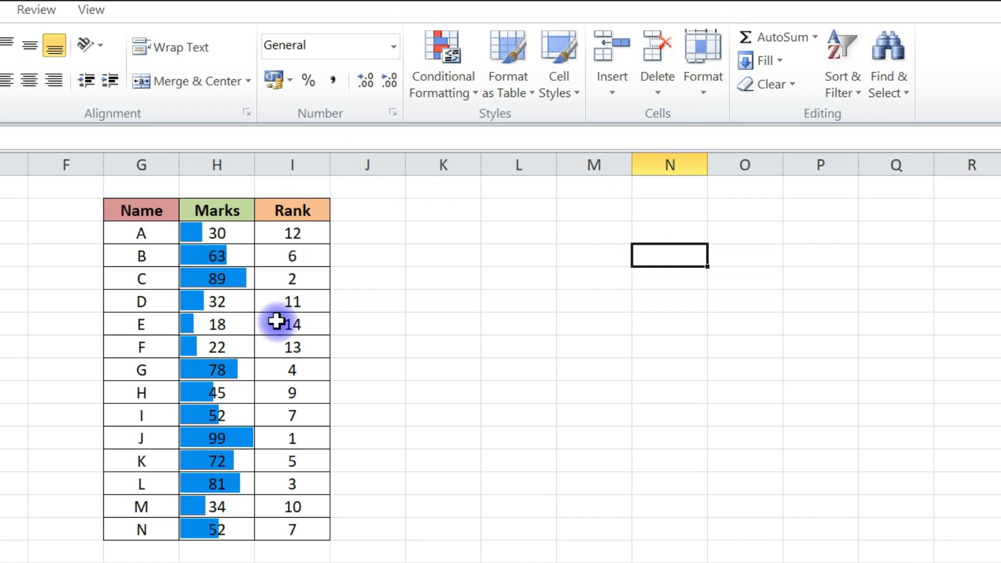
drag(217, 233, 232, 535)
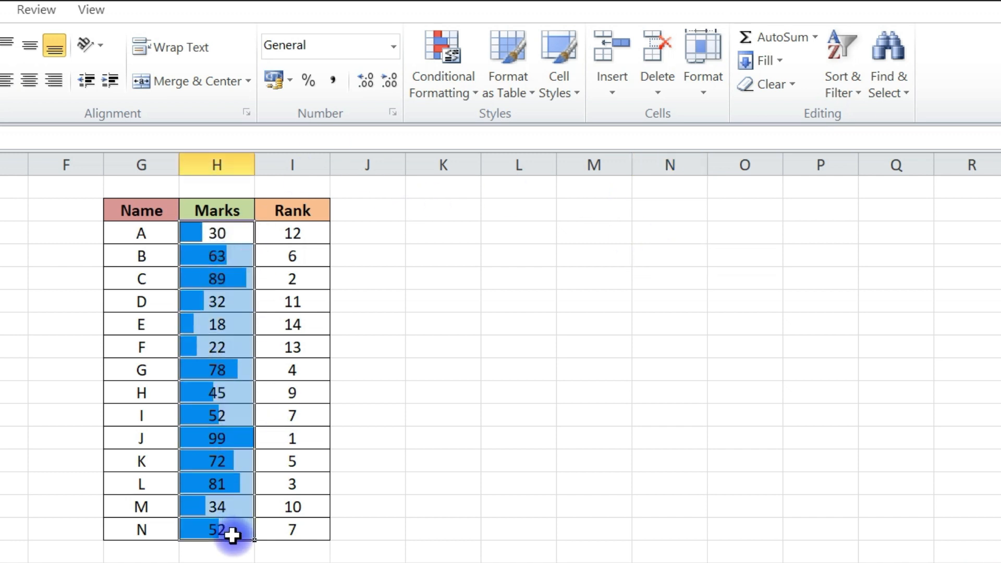
click(435, 84)
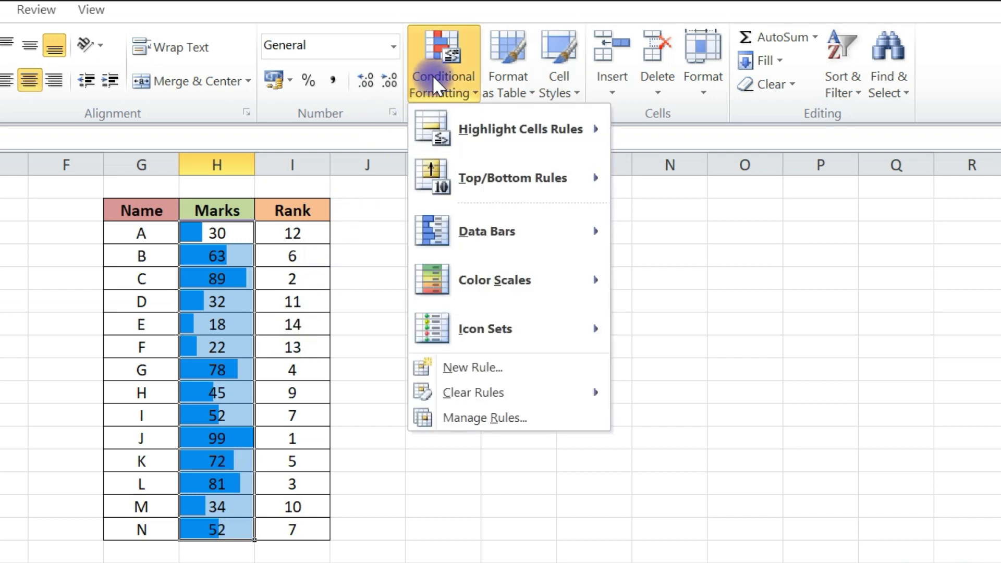
mouse_move(501, 239)
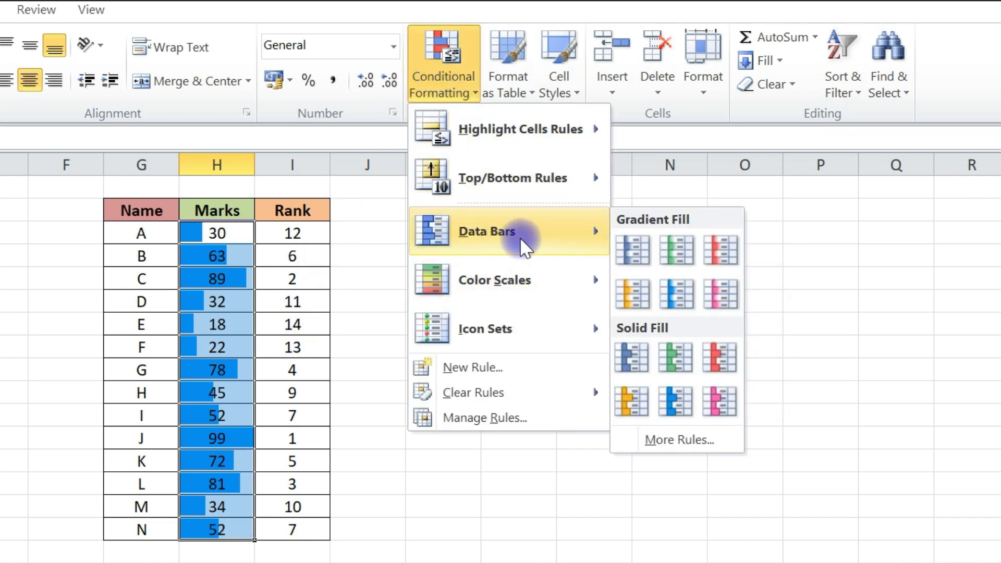
click(782, 278)
click(576, 299)
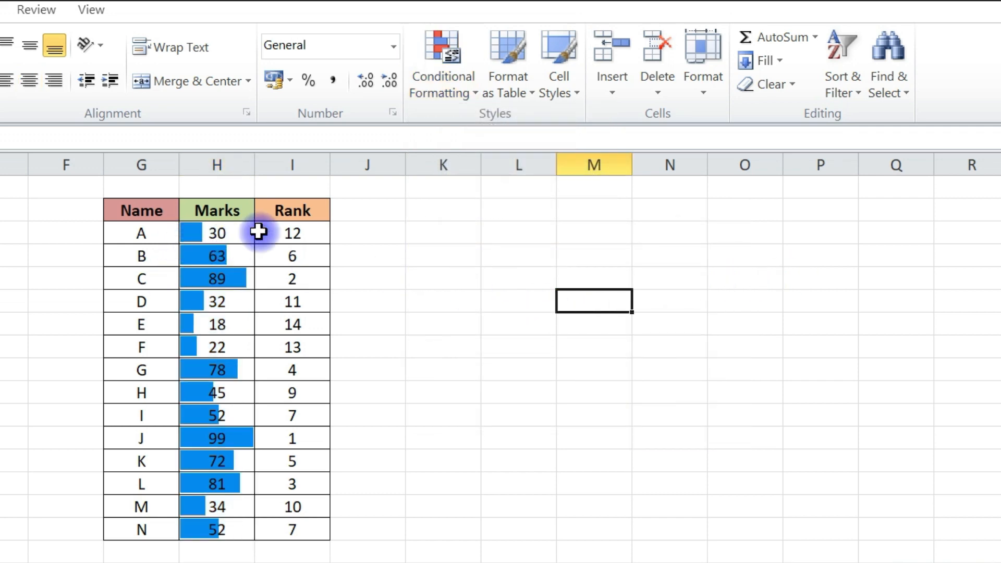
drag(311, 237, 315, 525)
click(415, 270)
click(313, 239)
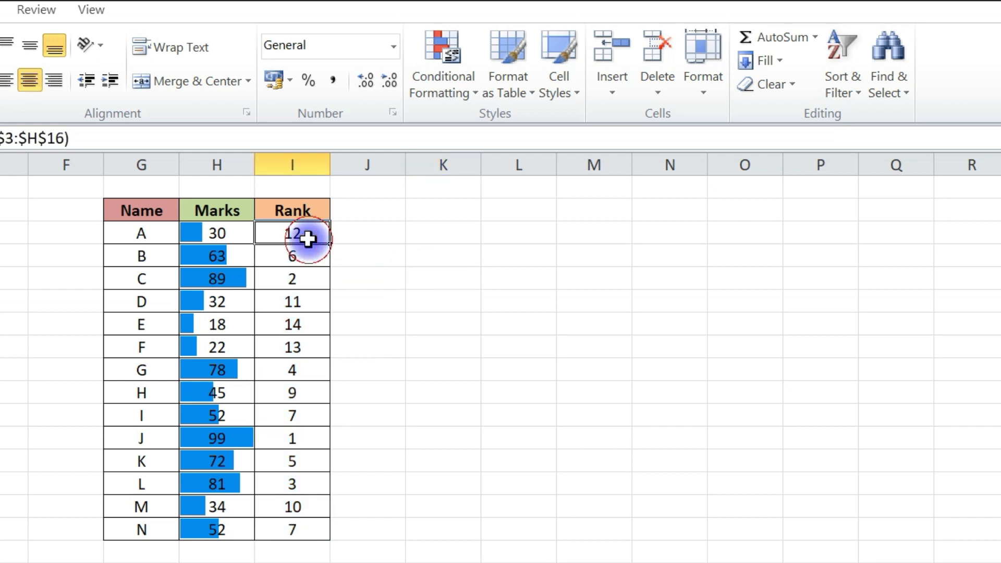
click(320, 260)
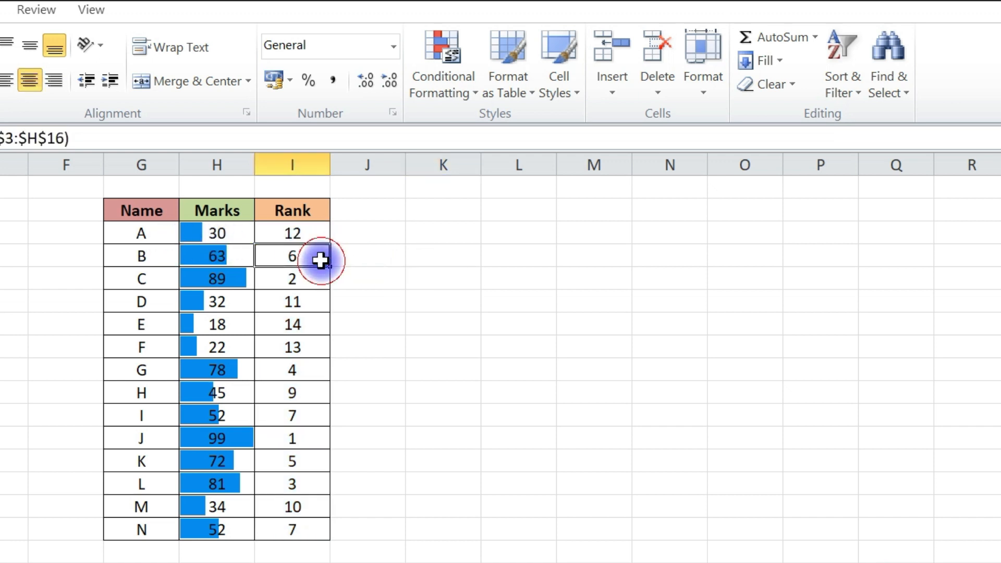
click(319, 438)
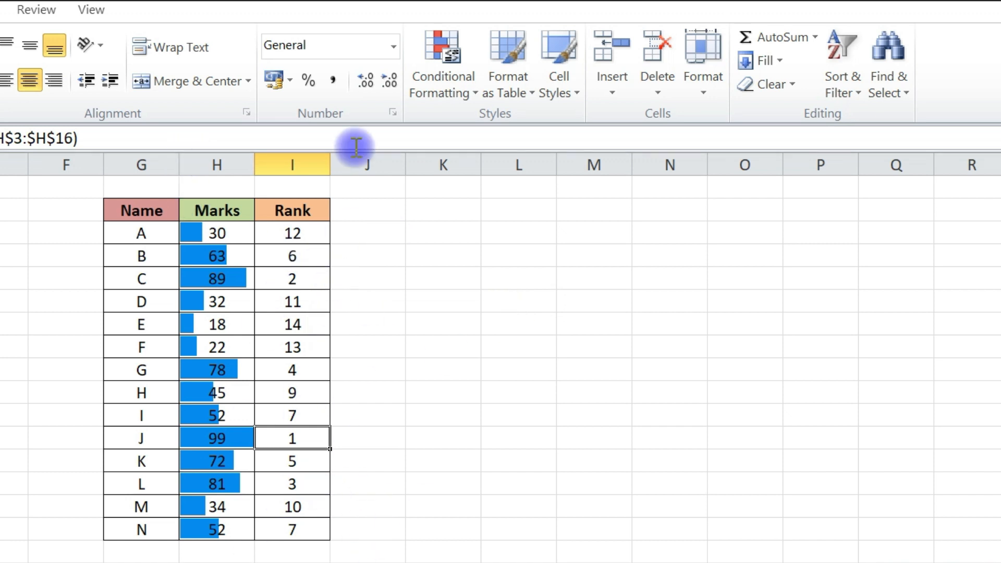
Step: Apply the Red-Yellow-Green color scale to the Rank values in I3:I16 so that the lowest rank numbers are green
click(283, 235)
drag(283, 235, 293, 524)
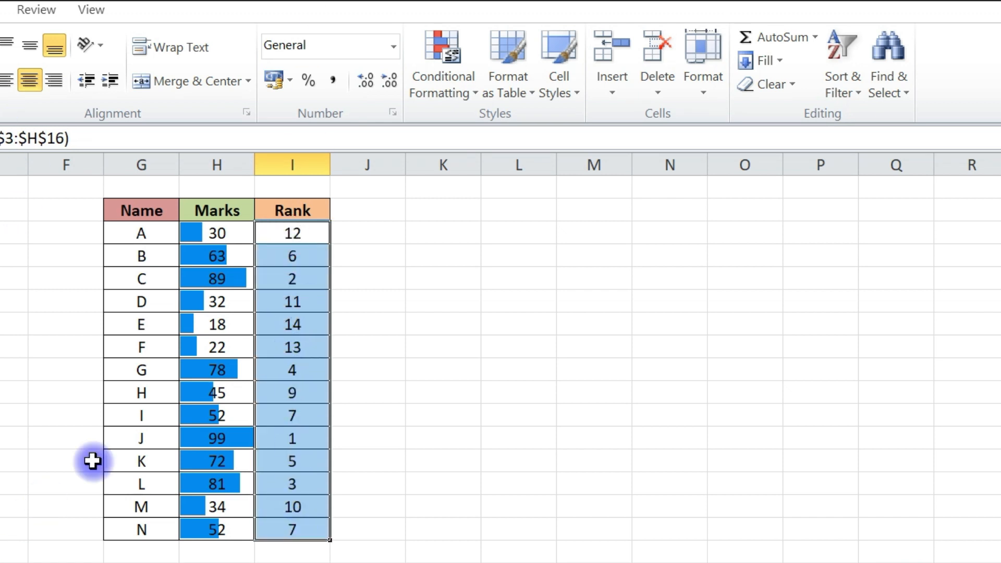
click(384, 340)
drag(290, 232, 298, 527)
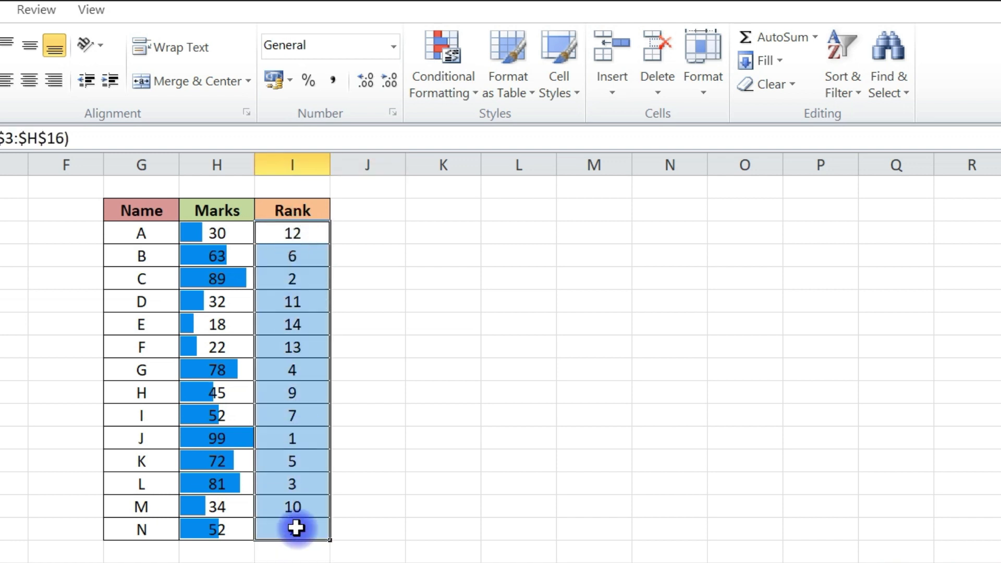
click(443, 44)
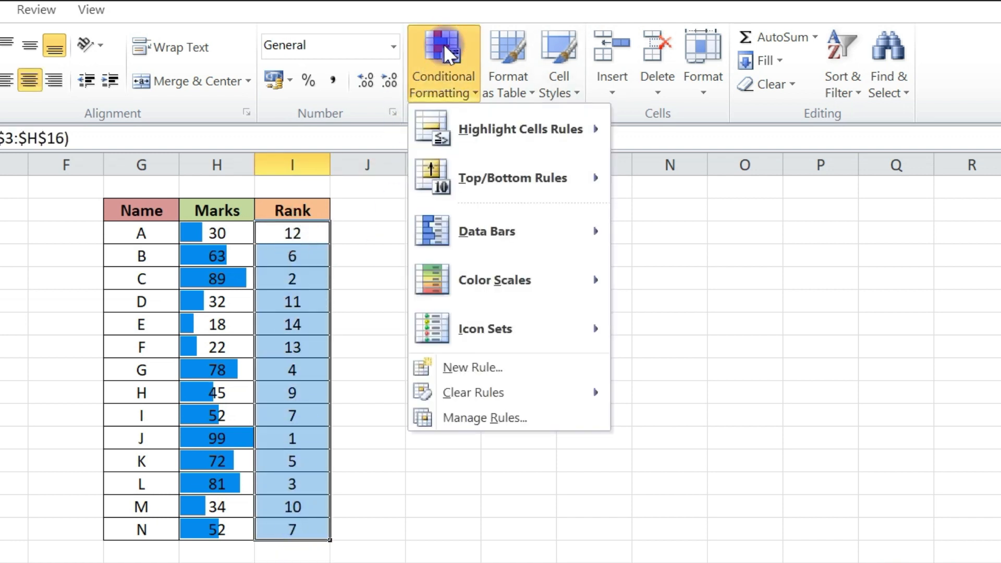
mouse_move(547, 264)
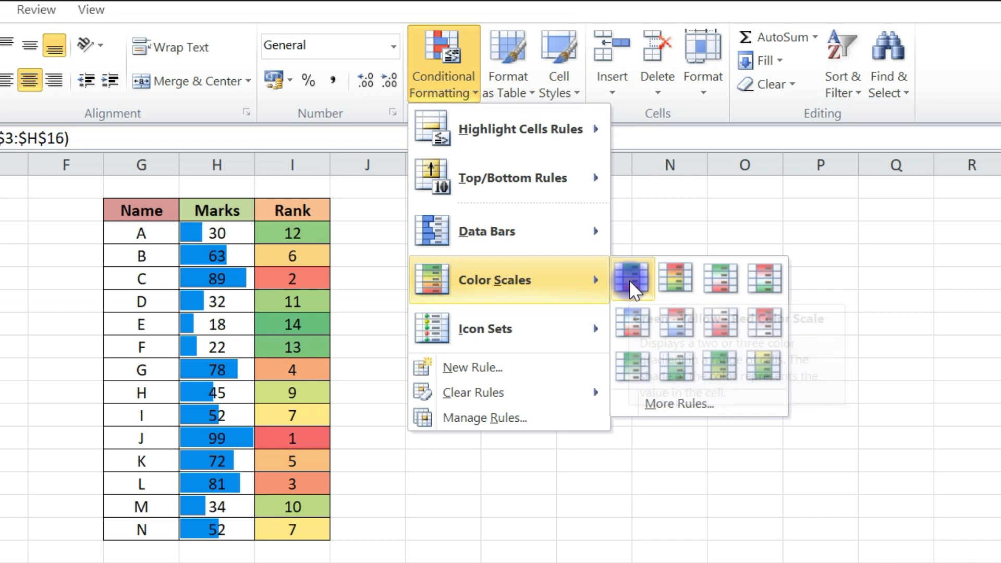
click(677, 283)
click(603, 295)
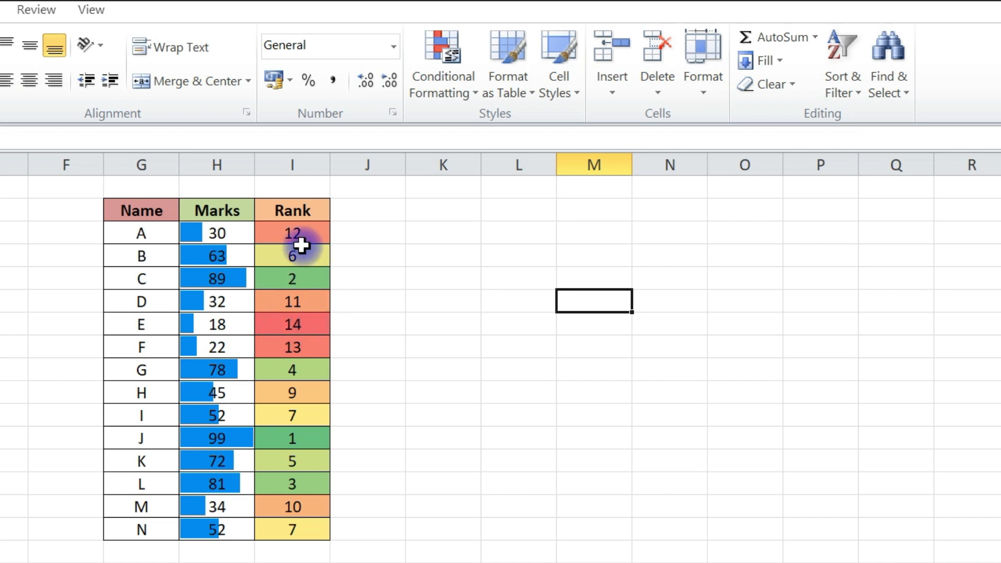
click(411, 536)
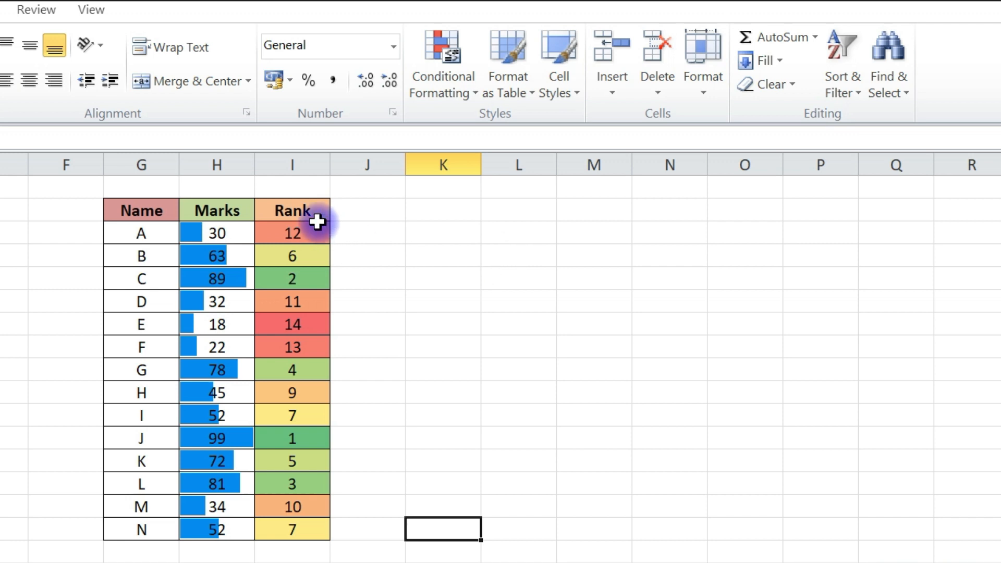
Step: Try the Red-Yellow-Green color scale on the Marks values in H3:H16 and undo it
click(235, 227)
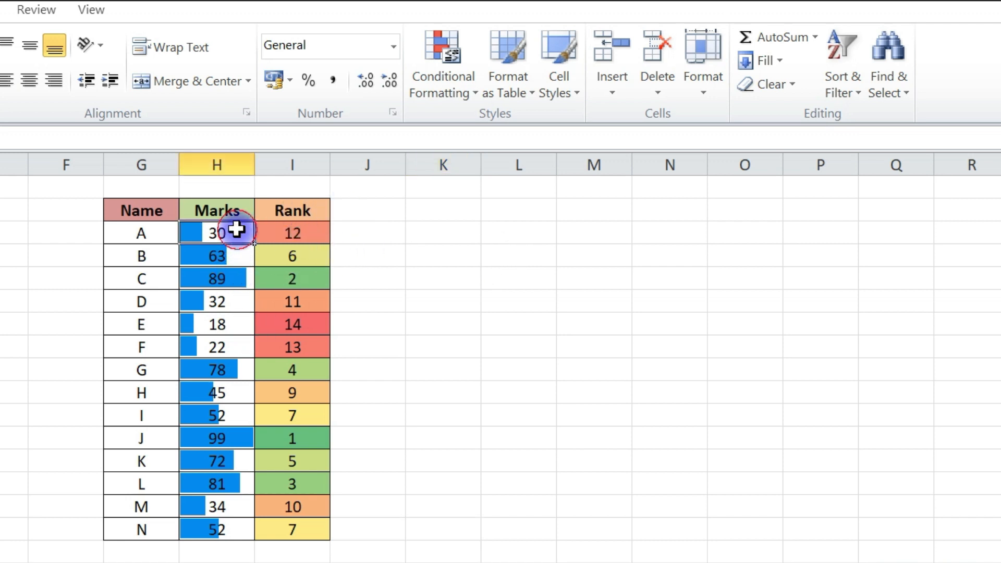
drag(235, 228, 222, 529)
click(438, 87)
mouse_move(574, 274)
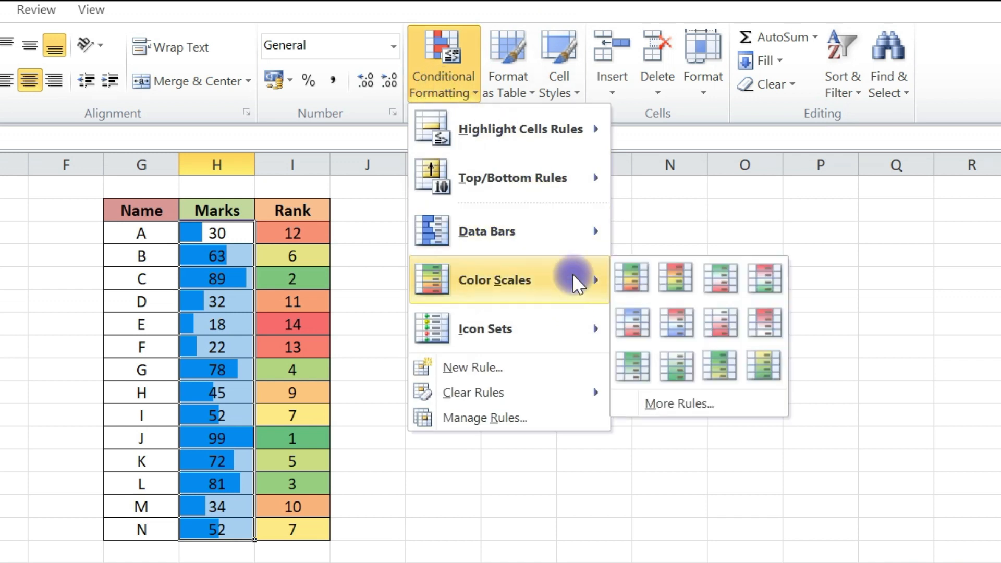
click(677, 277)
click(677, 320)
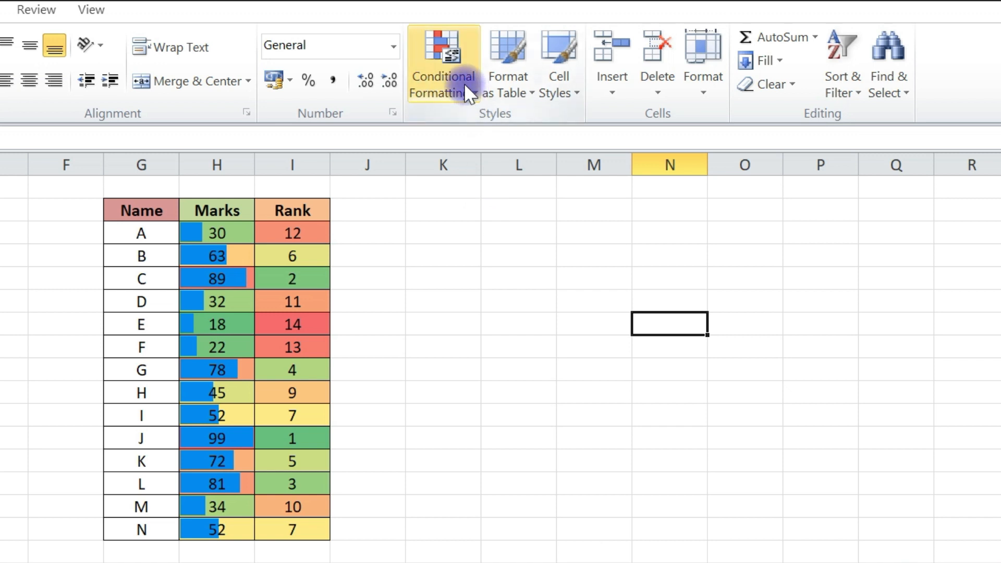
key(ctrl+z)
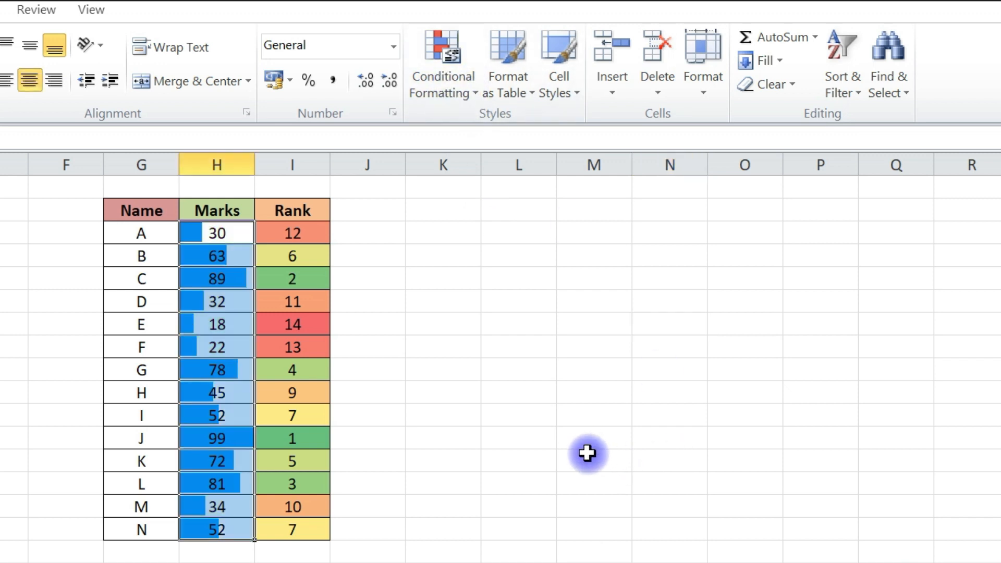
click(588, 448)
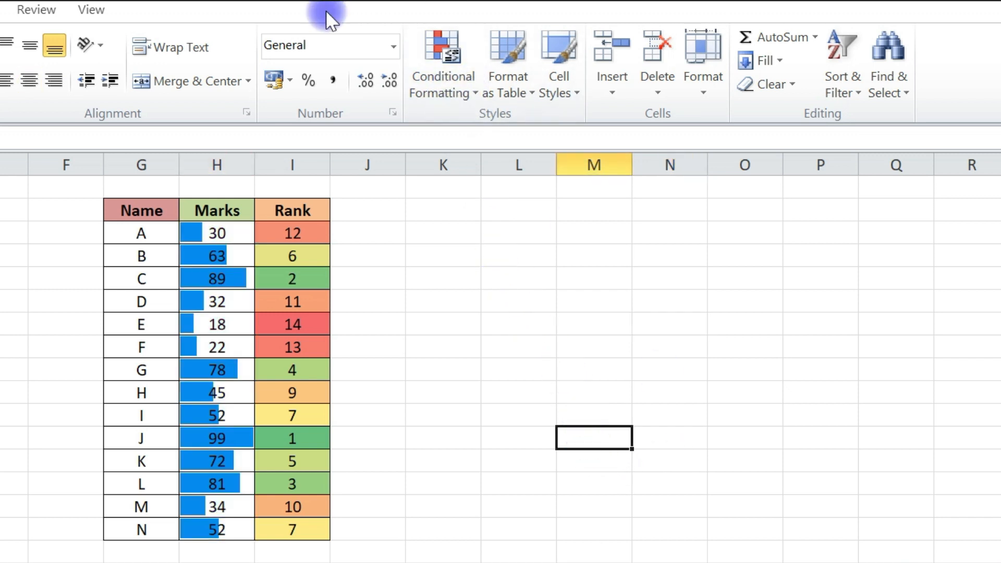
Step: Clear the conditional formatting rules from the Marks values in H3:H16 only
drag(214, 229, 226, 528)
click(599, 300)
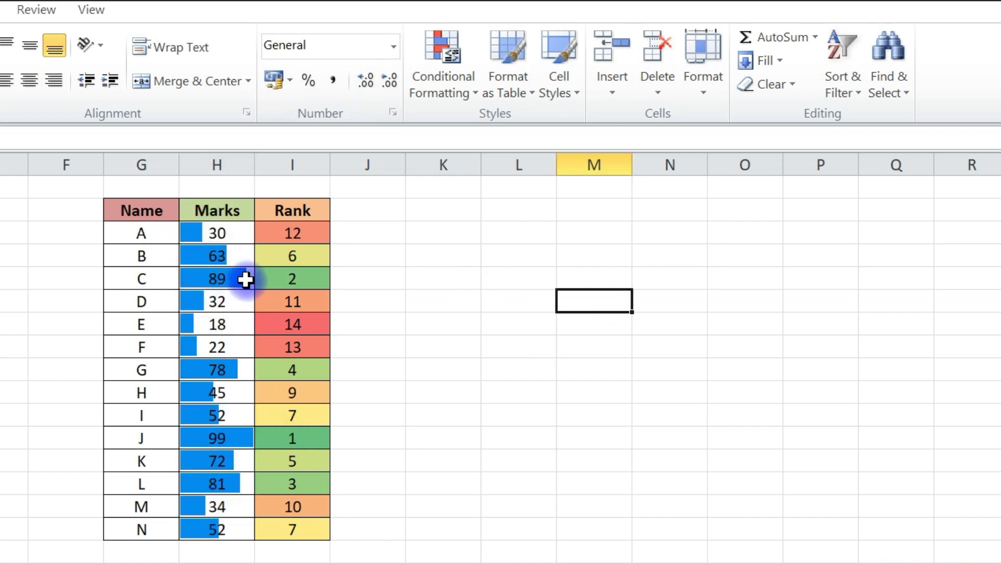
drag(230, 228, 193, 536)
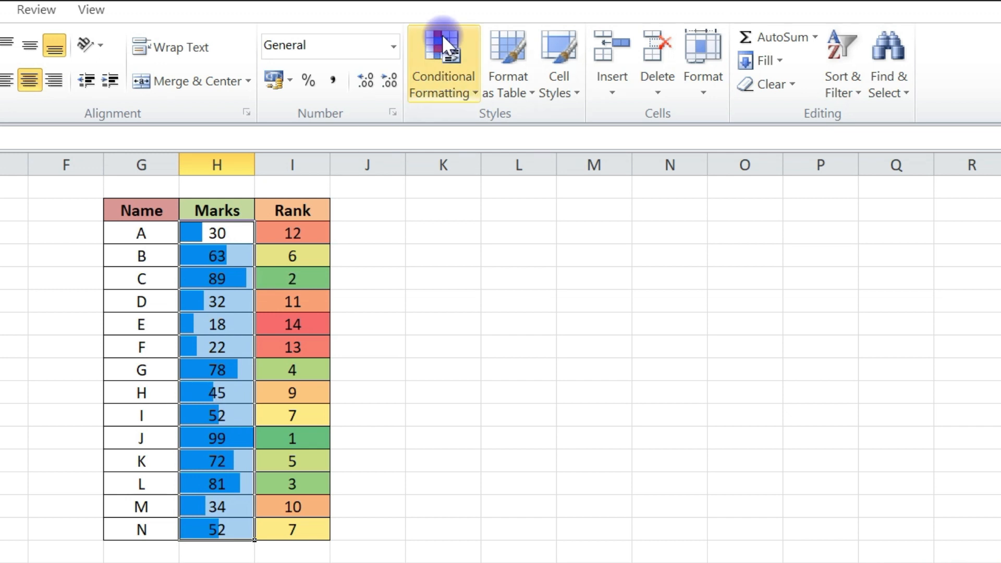
click(446, 87)
mouse_move(575, 392)
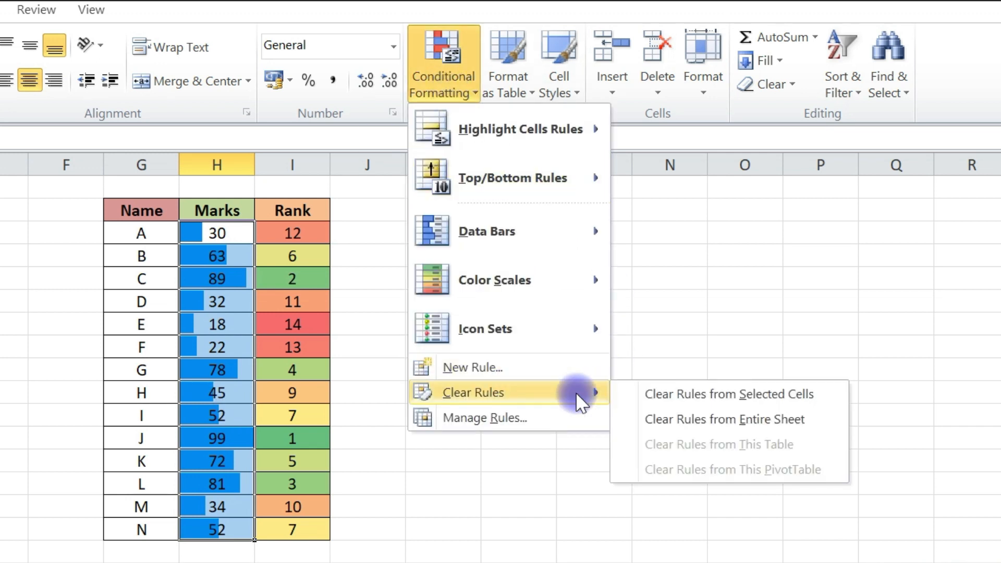
click(671, 396)
click(573, 292)
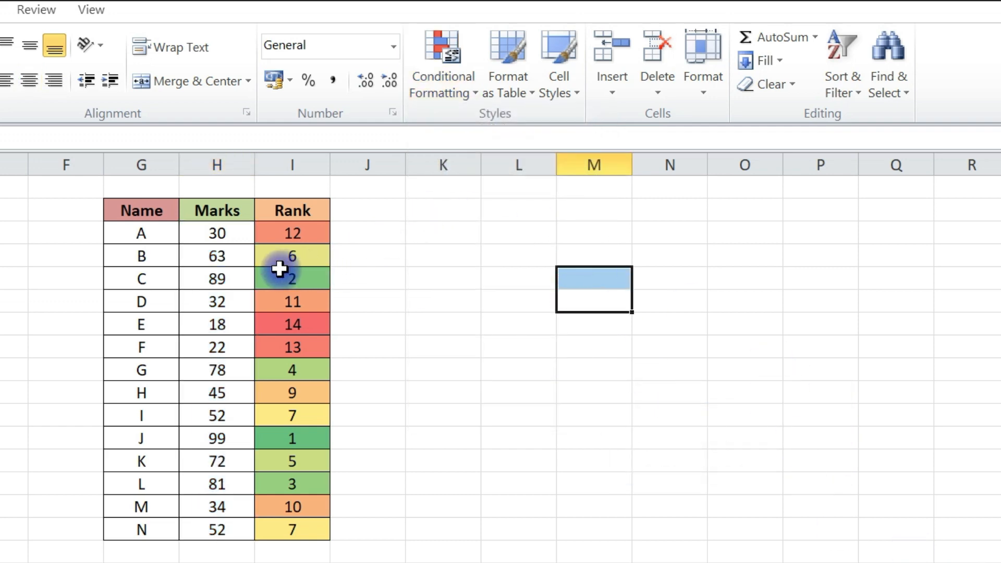
Step: Undo the clearing of the conditional formatting rules on the Marks values in H3:H16
drag(232, 236, 235, 523)
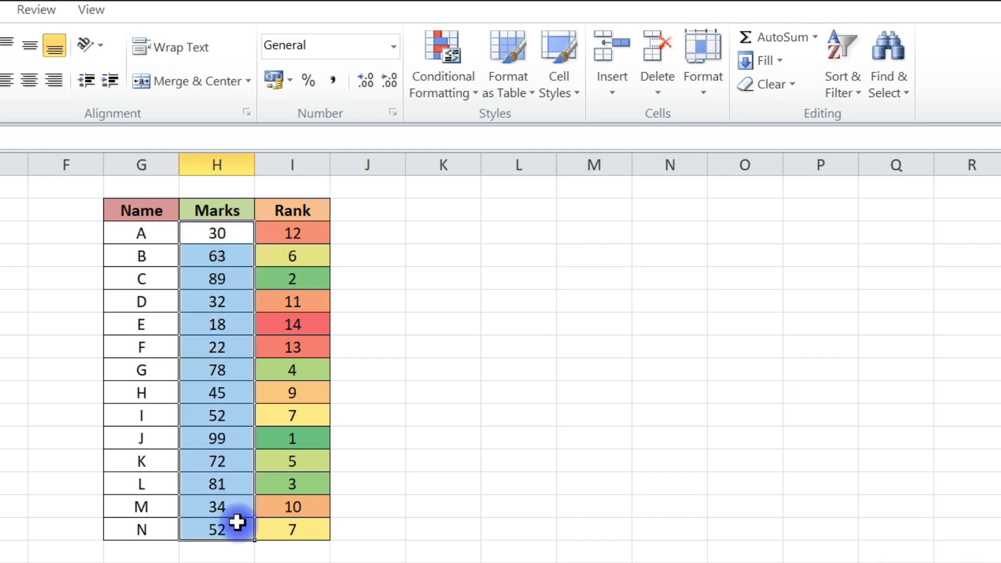
click(459, 79)
mouse_move(520, 390)
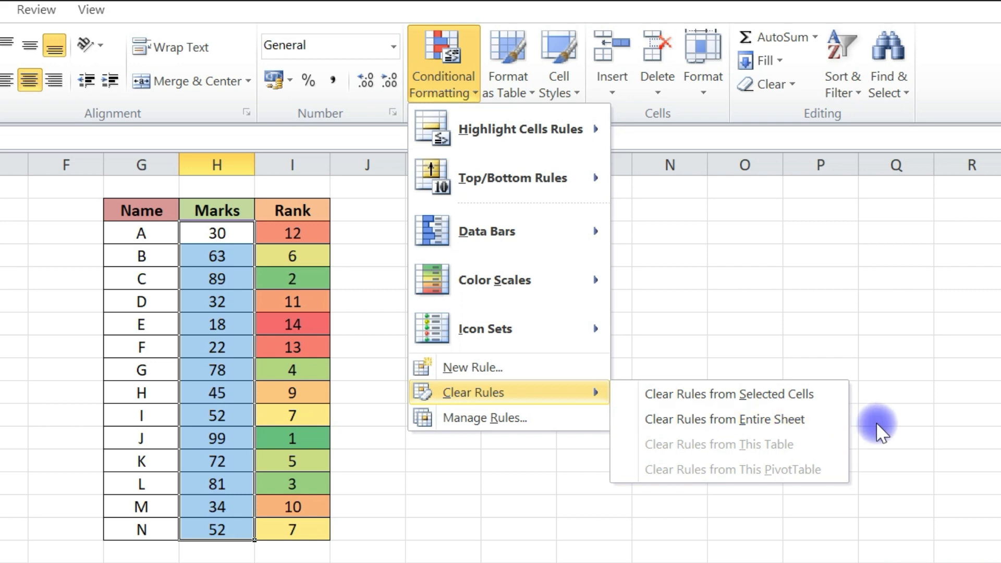
click(918, 336)
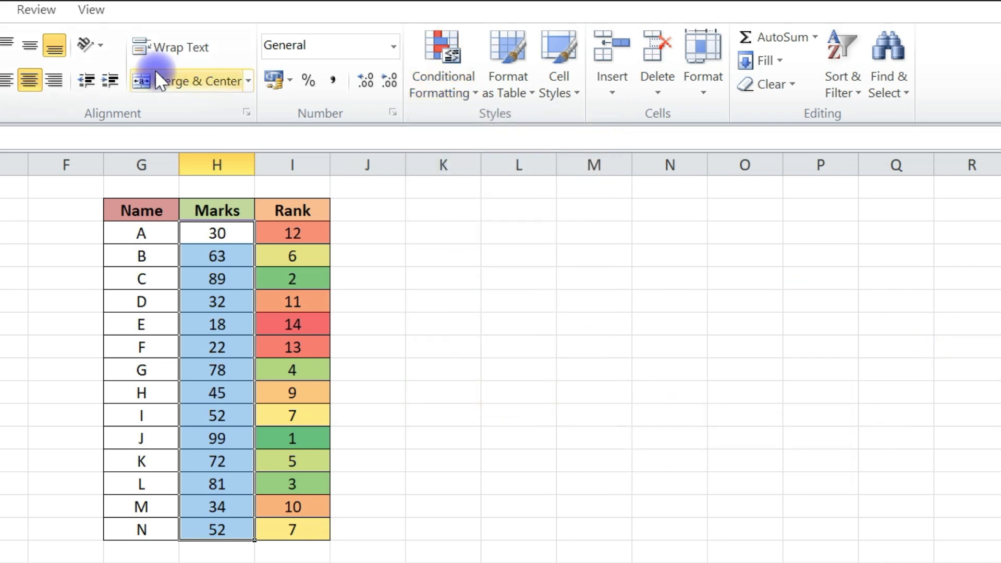
click(72, 279)
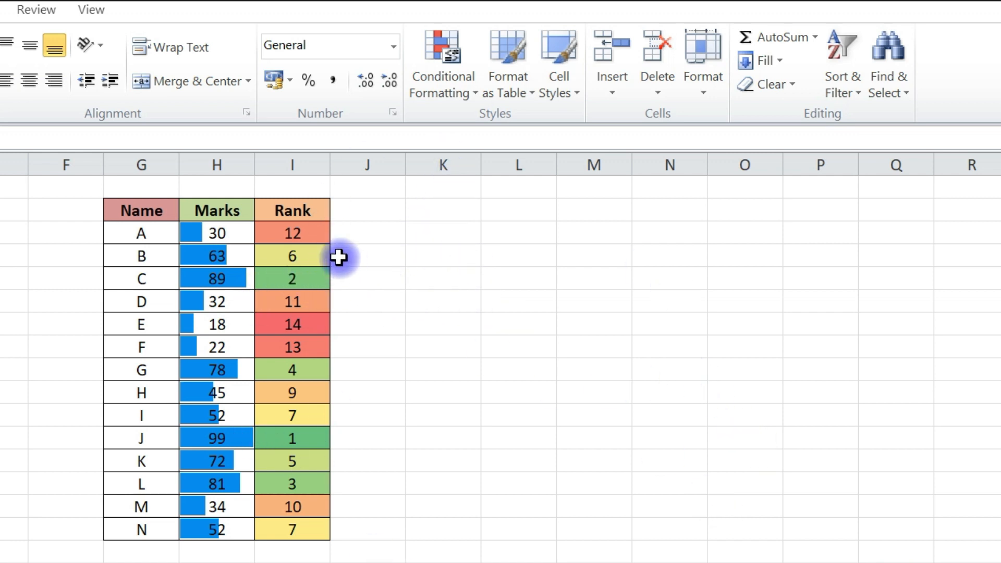
Step: Apply the 3 Arrows (Colored) icon set to the Marks values in H3:H16
drag(236, 237, 212, 537)
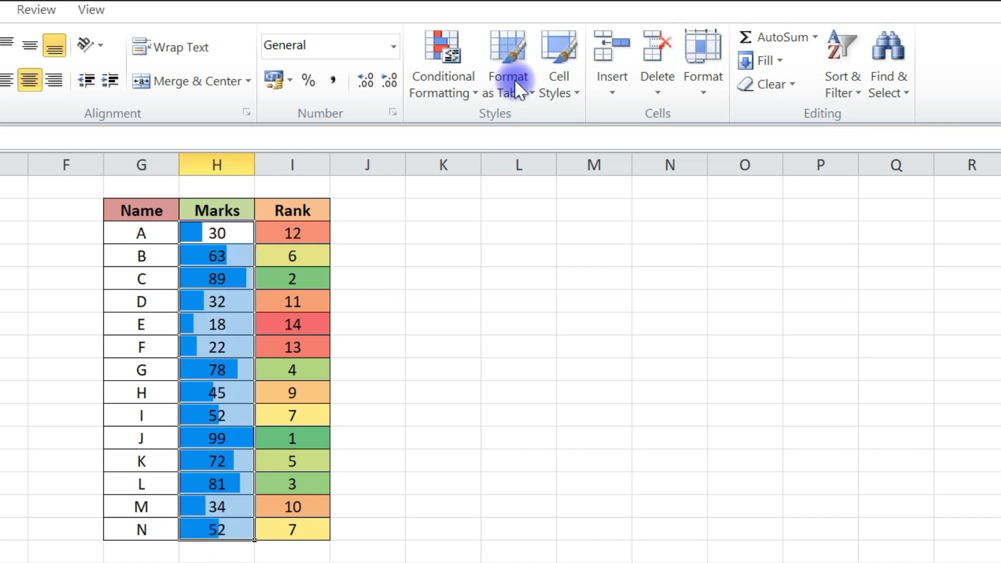
click(463, 93)
mouse_move(565, 347)
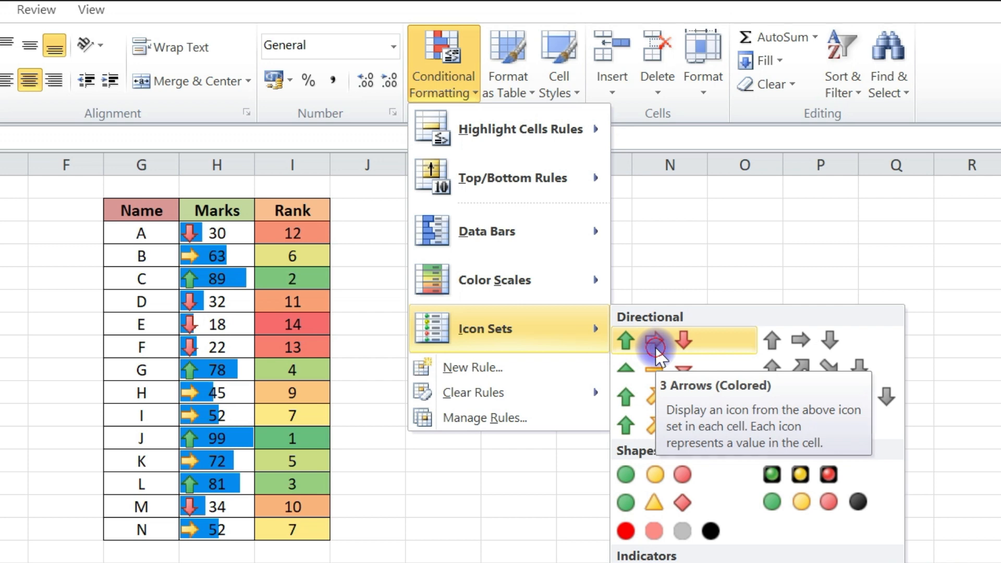
click(655, 346)
click(643, 208)
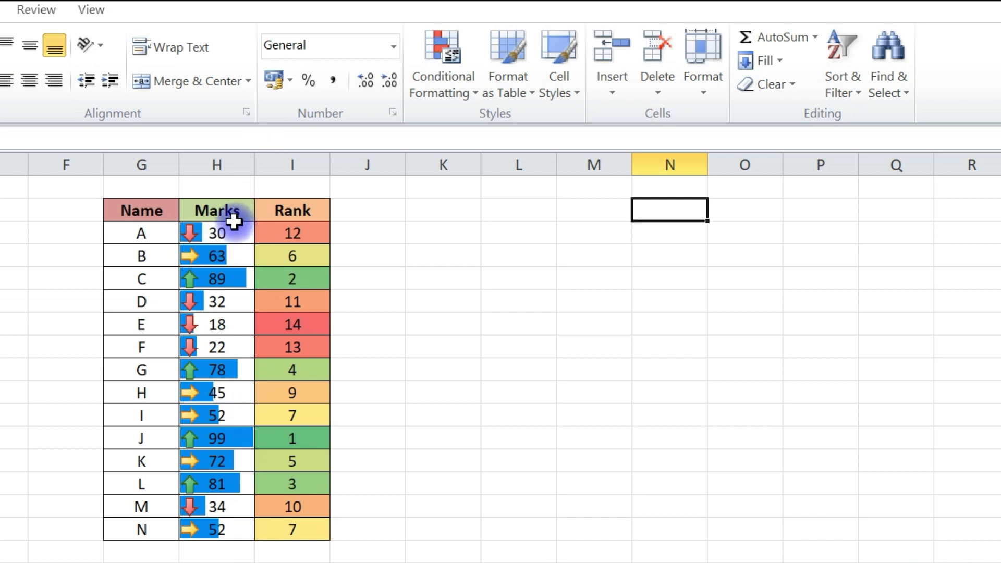
Step: Change the icon set on the Marks values in H3:H16 to the four circles ranging from red to black
drag(234, 232, 217, 530)
click(444, 73)
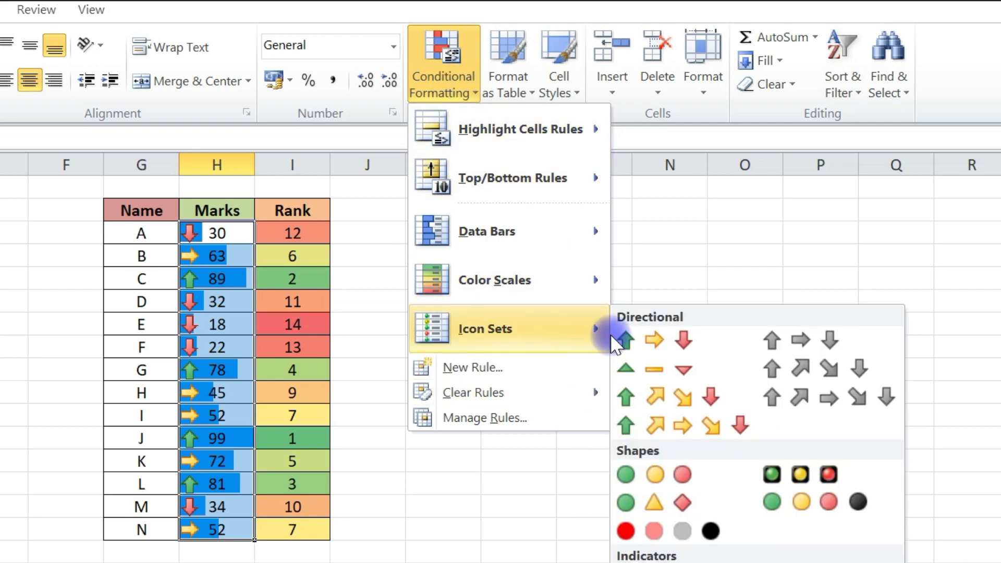
click(628, 533)
click(424, 483)
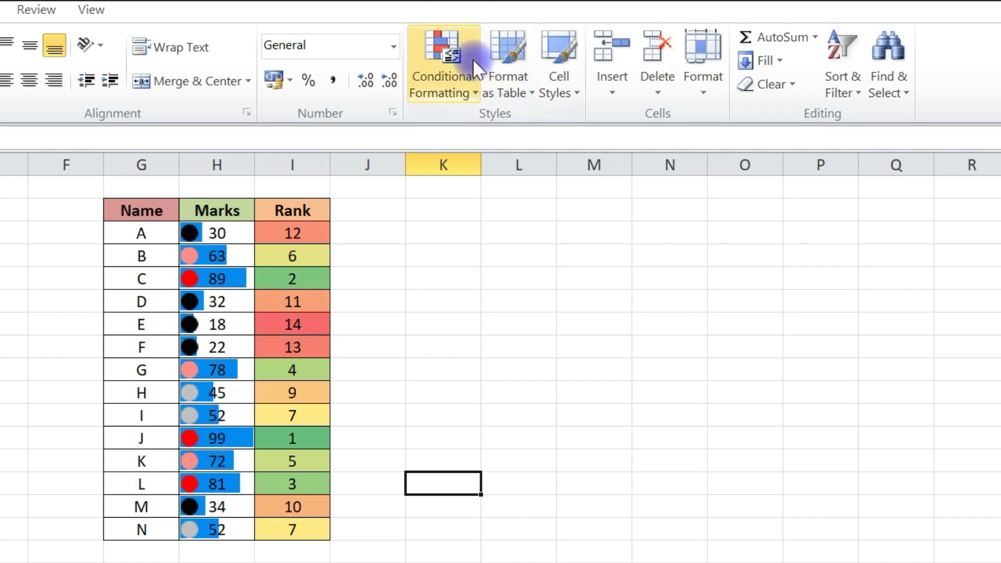
click(445, 91)
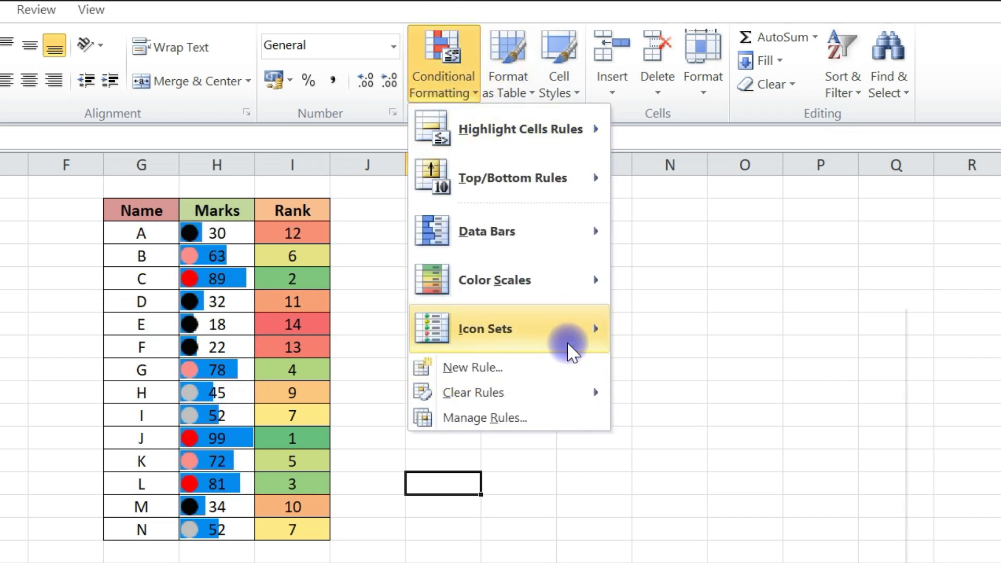
mouse_move(569, 342)
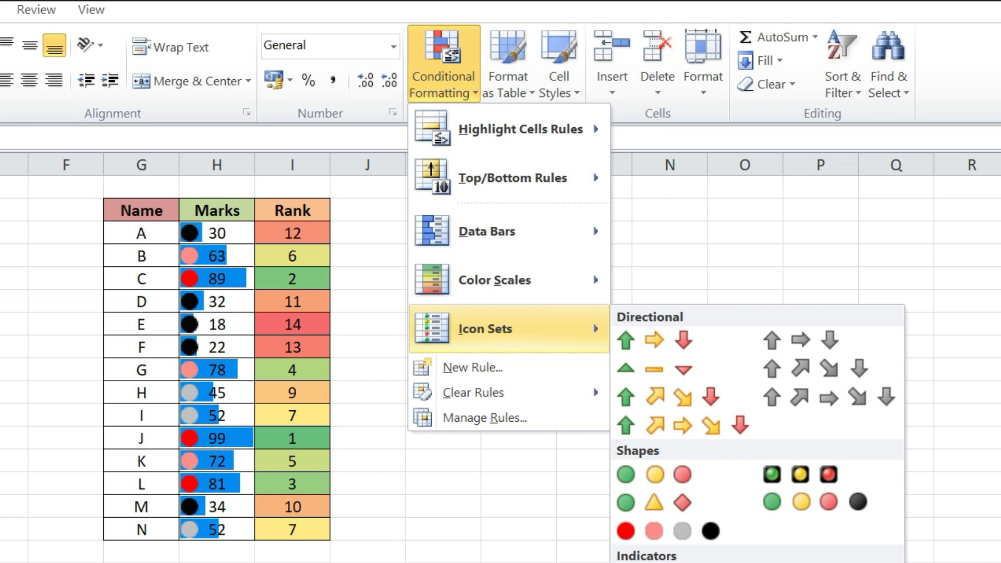
click(401, 536)
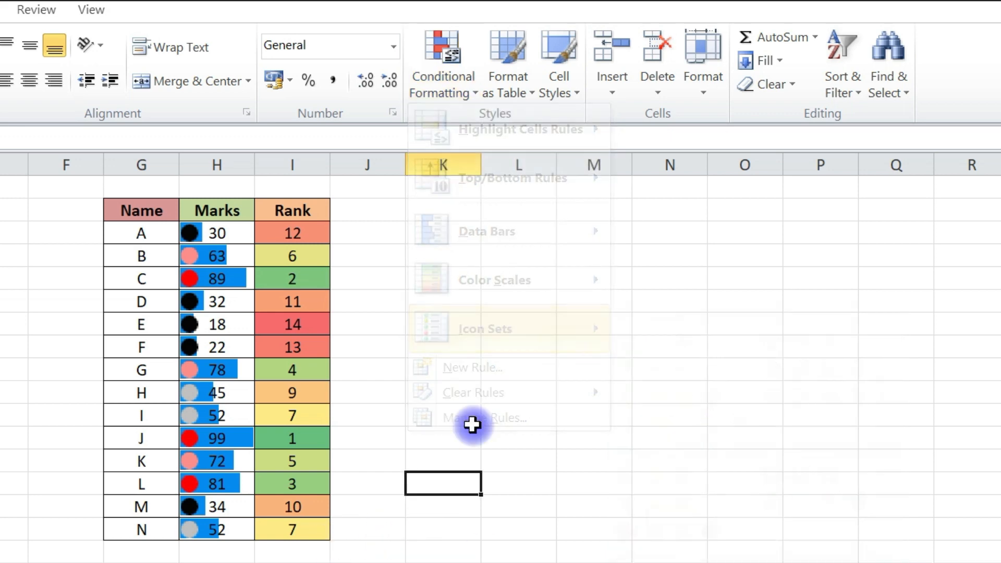
click(457, 72)
Step: Clear the icon set and data bar rules from the Marks values in H3:H16
drag(214, 234, 216, 530)
click(444, 84)
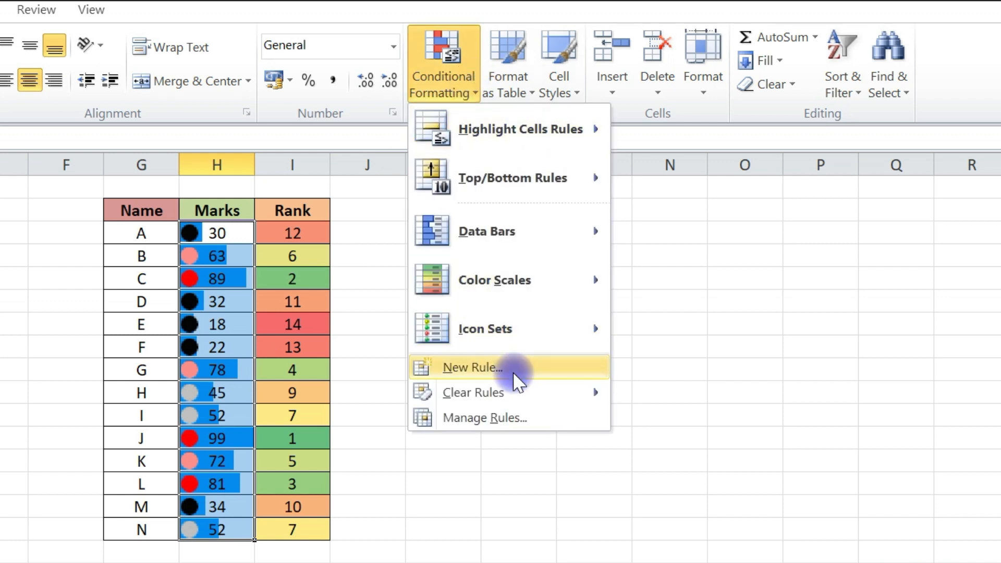
mouse_move(553, 391)
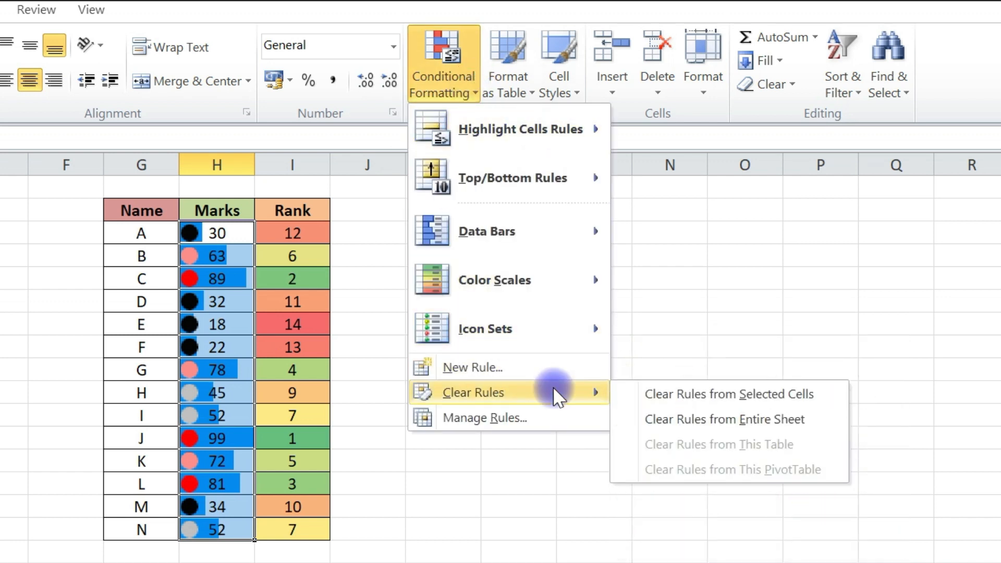
click(680, 395)
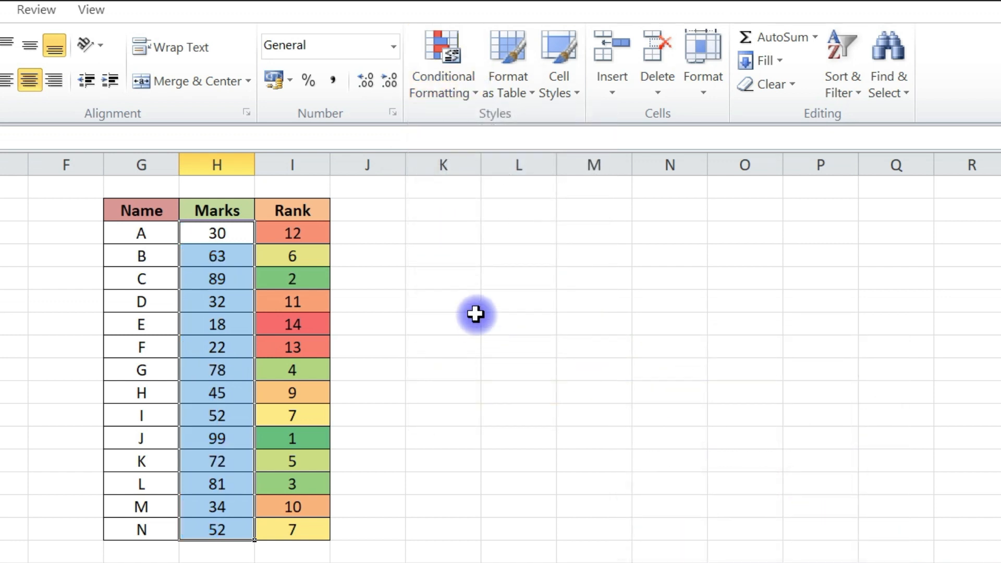
Step: Apply solid-fill light blue data bars to the cleared Marks values in H3:H16
click(430, 89)
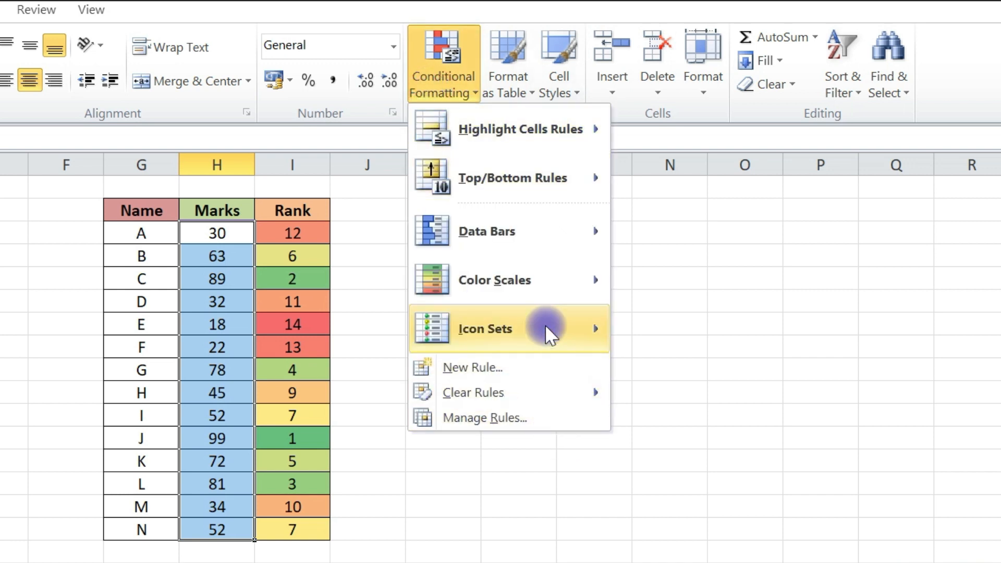
mouse_move(546, 324)
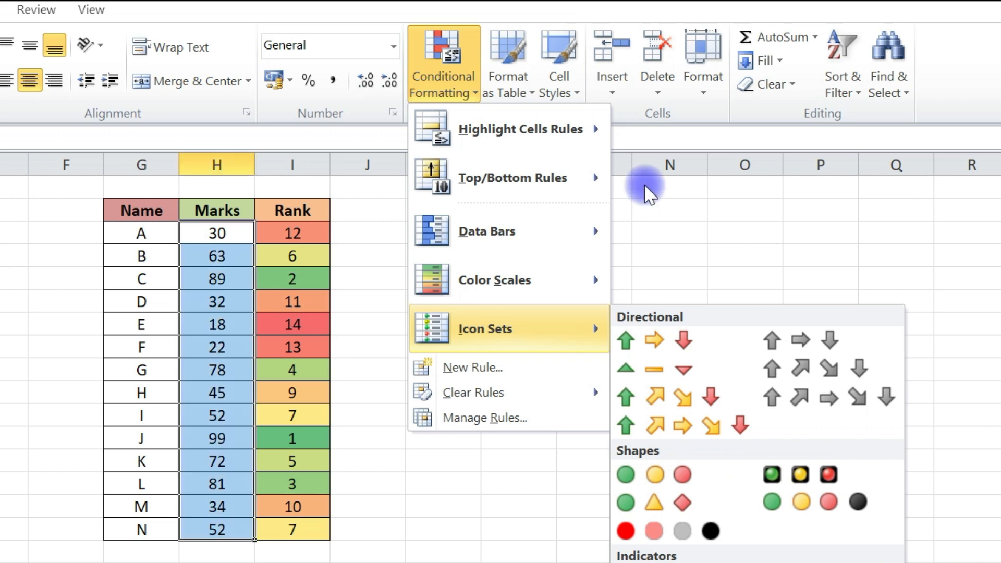
mouse_move(577, 277)
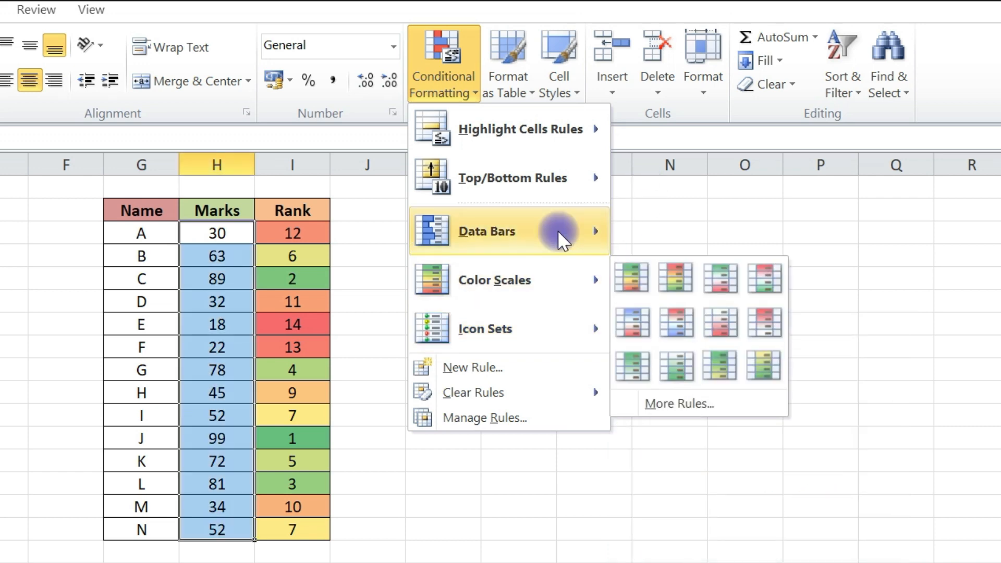
mouse_move(558, 230)
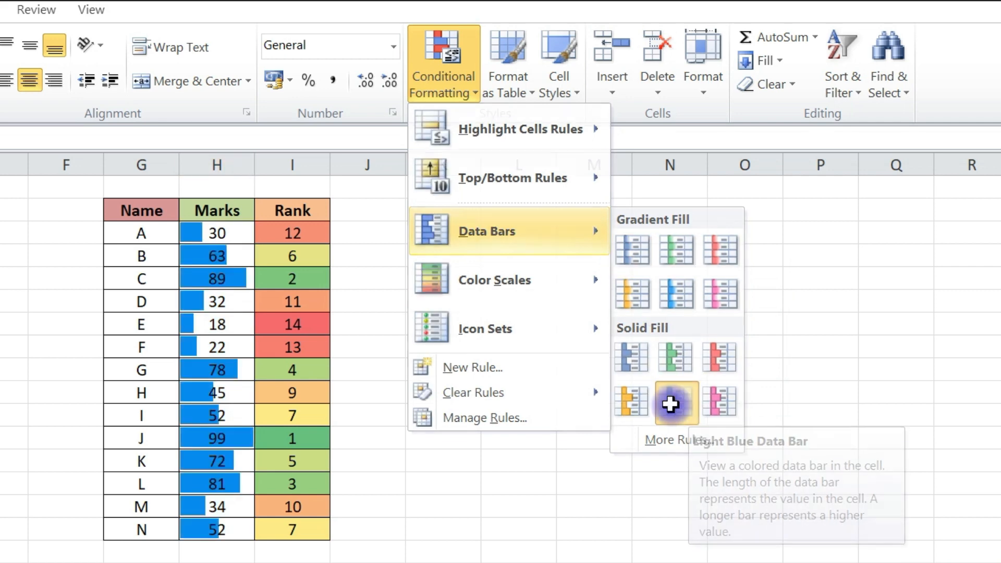
click(687, 402)
click(369, 321)
drag(330, 229, 313, 519)
click(571, 359)
drag(306, 229, 303, 527)
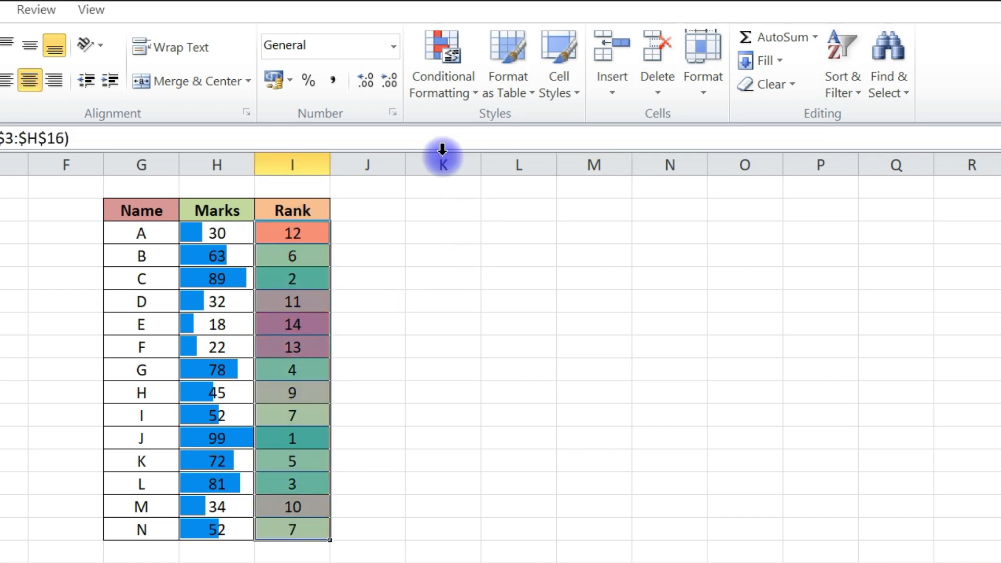
click(369, 550)
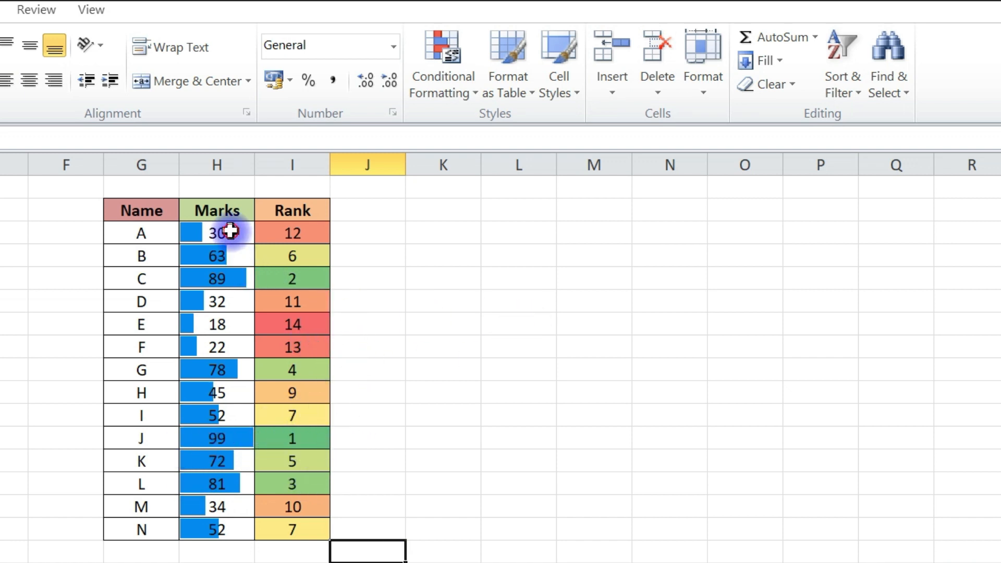
Step: Clear the solid-fill data bar rule from the Marks values in H3:H16
drag(230, 233, 220, 527)
click(466, 96)
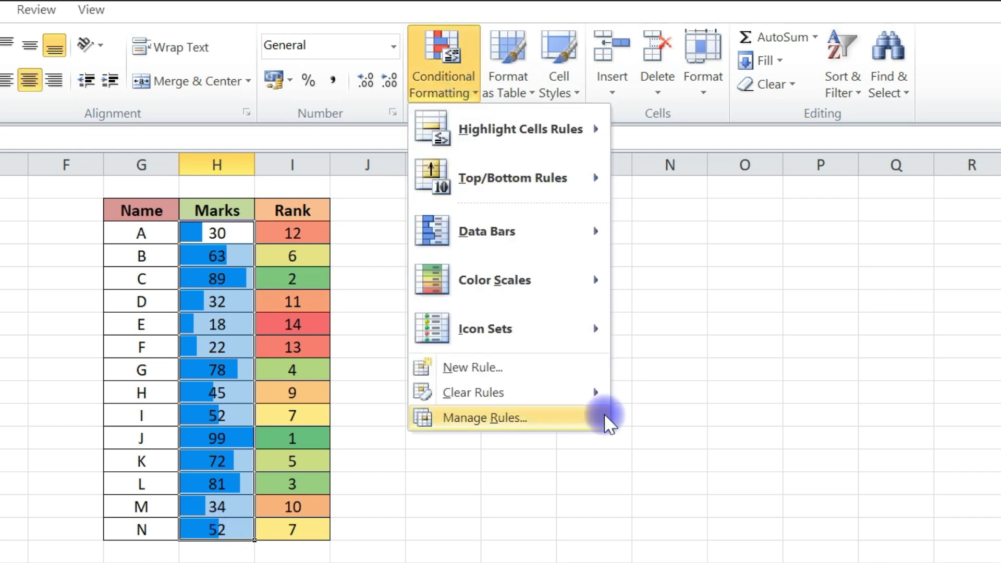
mouse_move(582, 295)
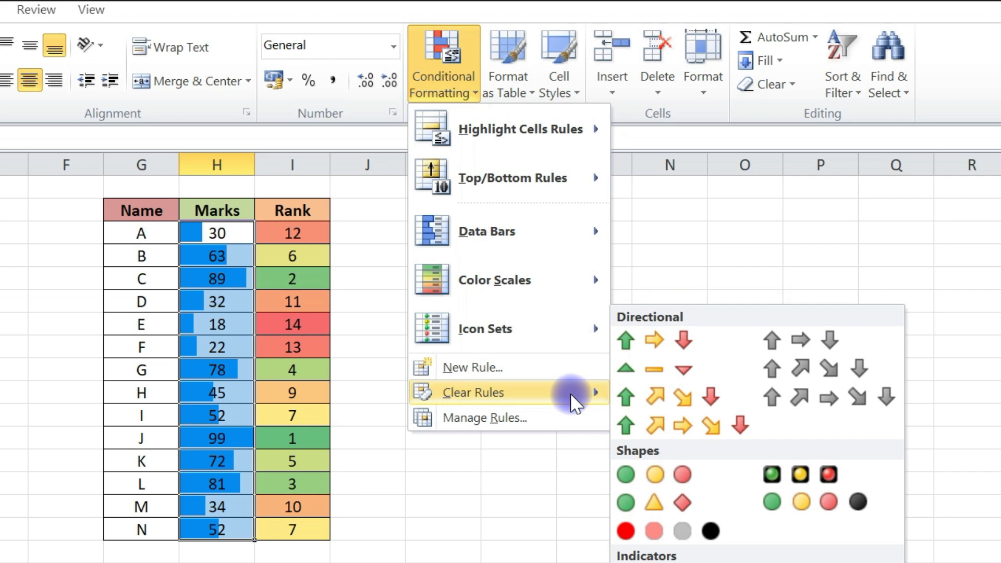
mouse_move(563, 394)
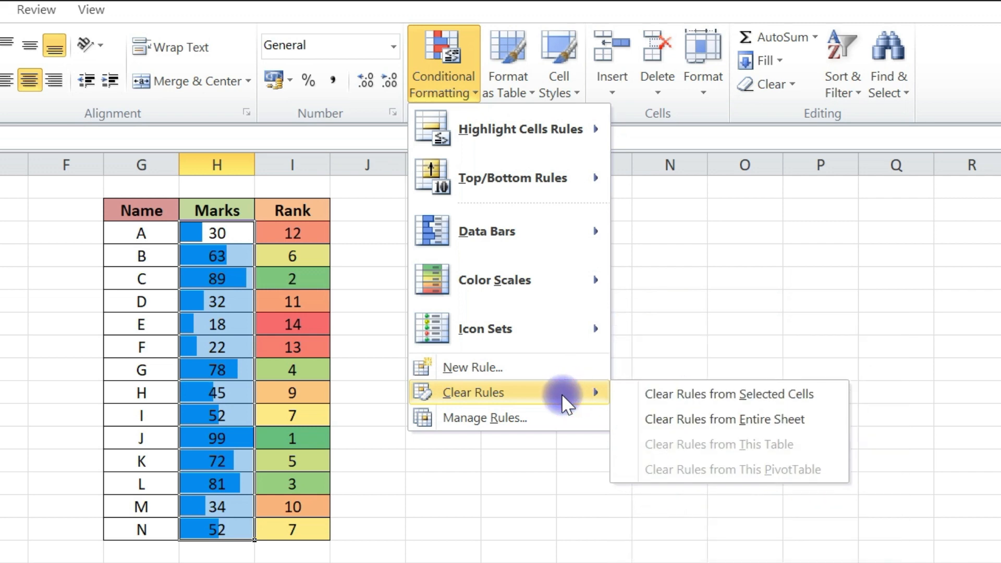
click(711, 396)
Step: Apply light blue gradient-fill data bars to the Marks values in H3:H16
click(459, 94)
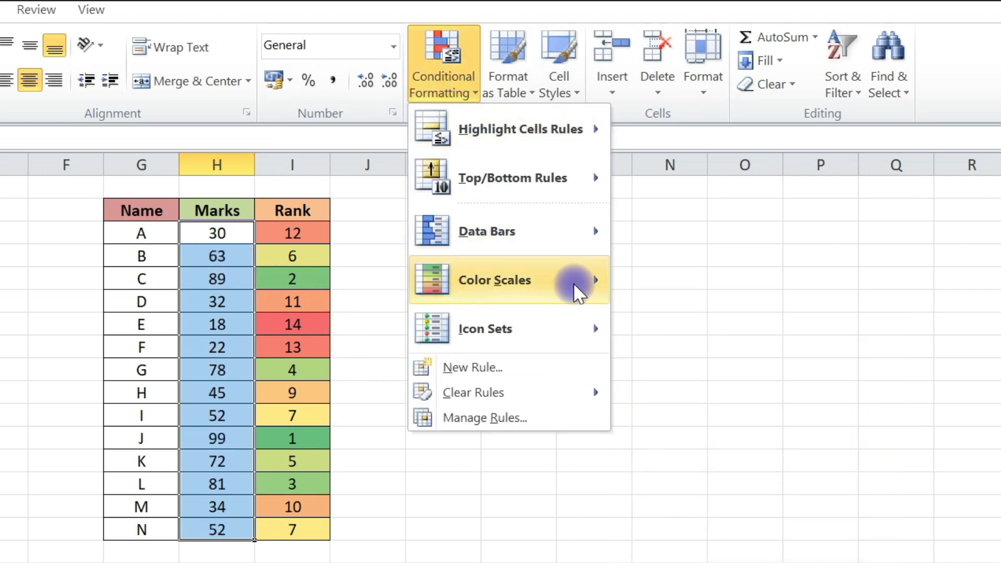
mouse_move(573, 282)
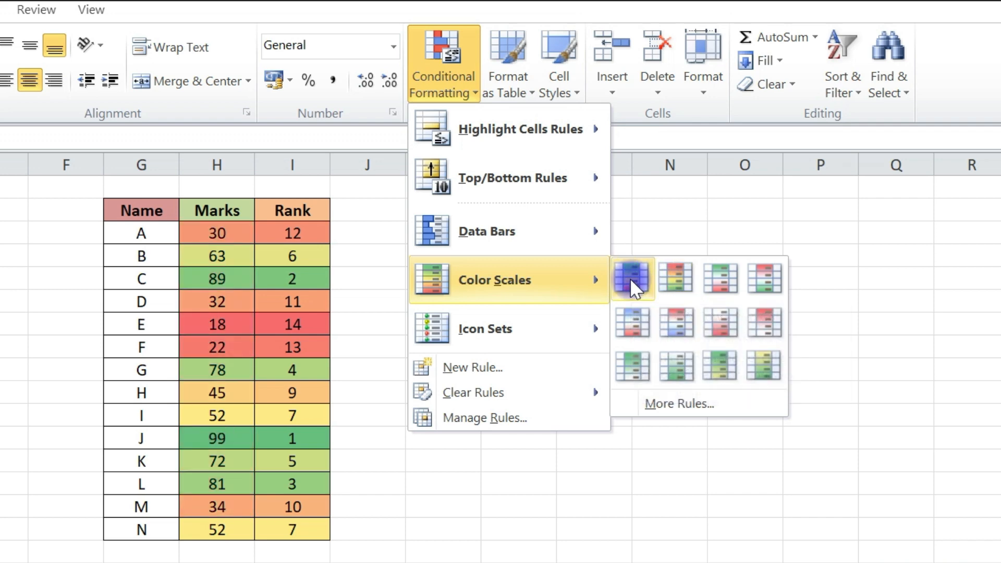
mouse_move(574, 233)
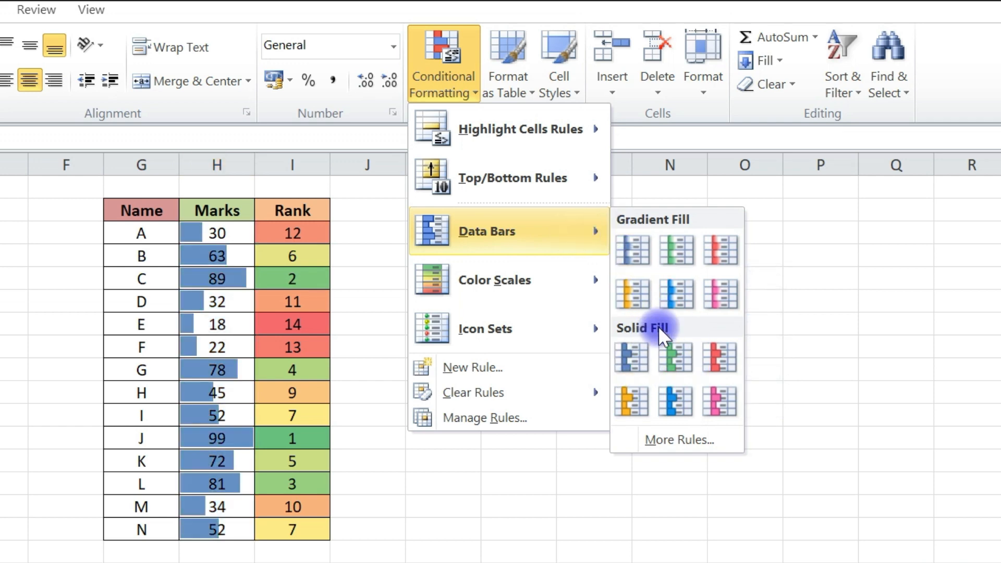
click(675, 300)
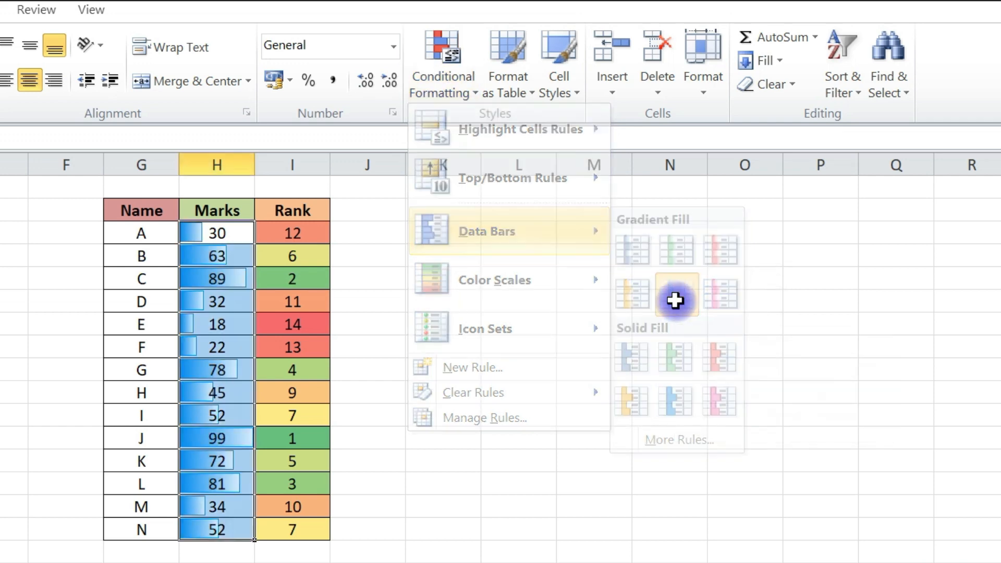
click(838, 342)
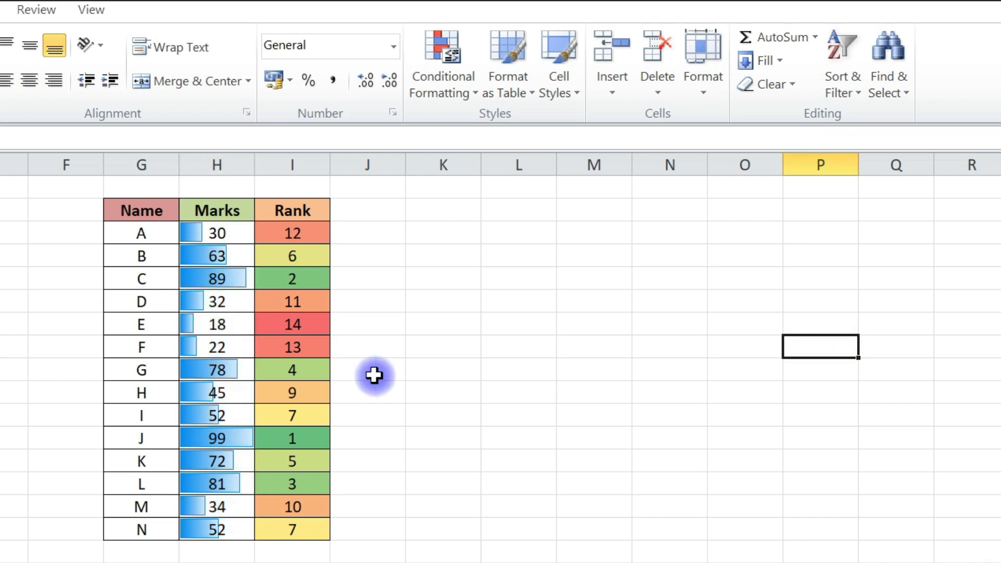